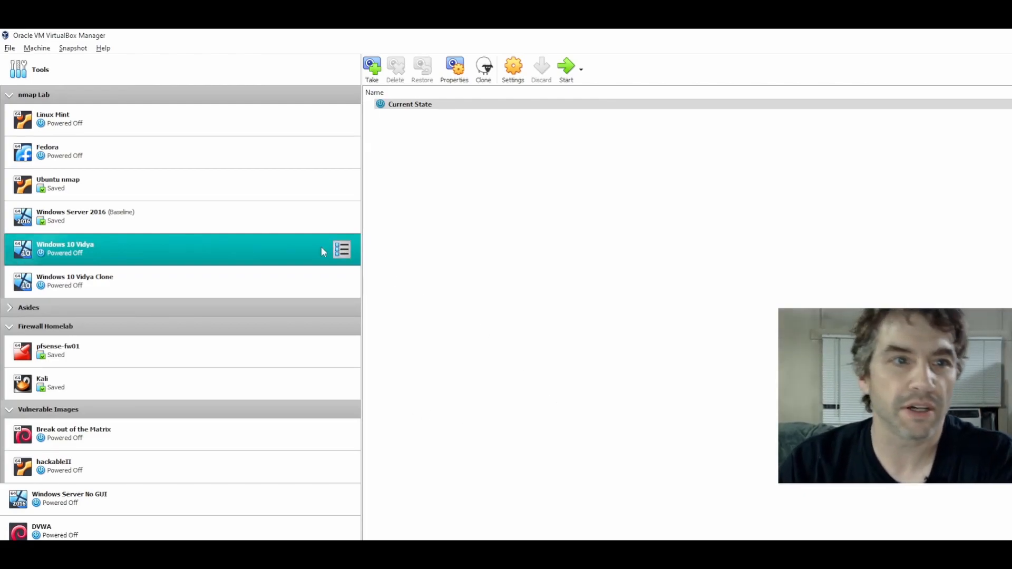
pyautogui.click(181, 224)
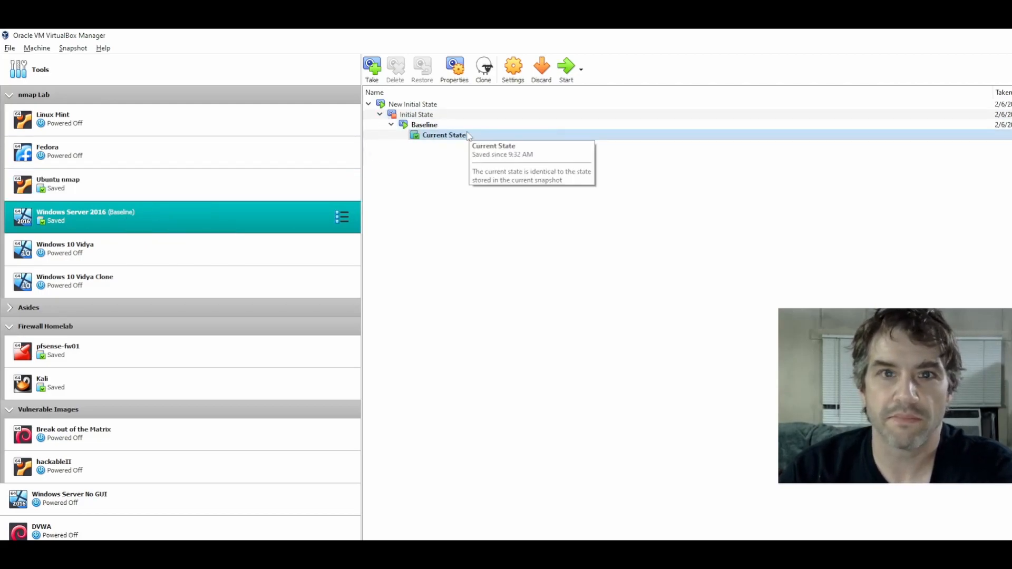
pyautogui.click(167, 240)
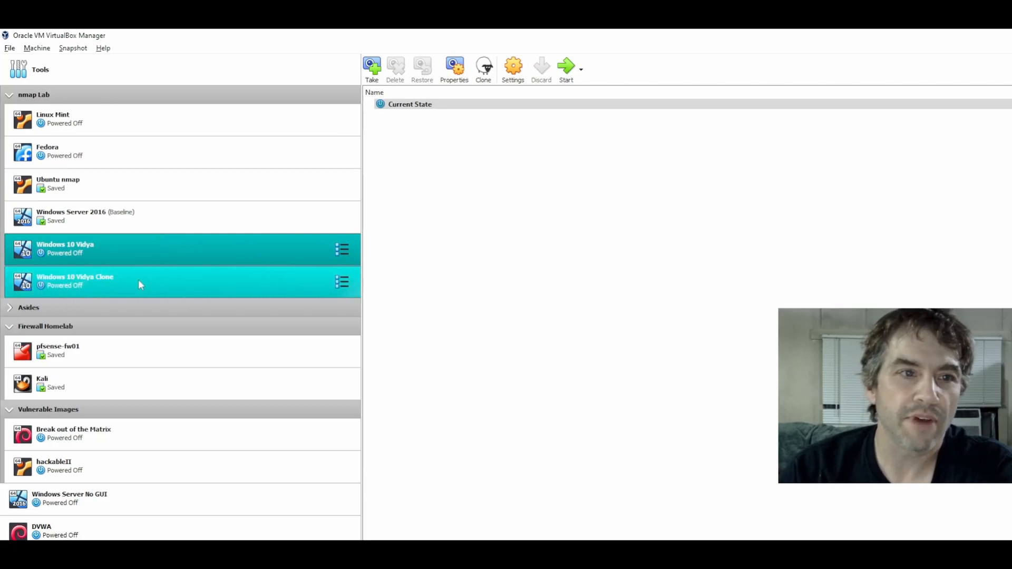
pyautogui.click(139, 279)
pyautogui.click(142, 247)
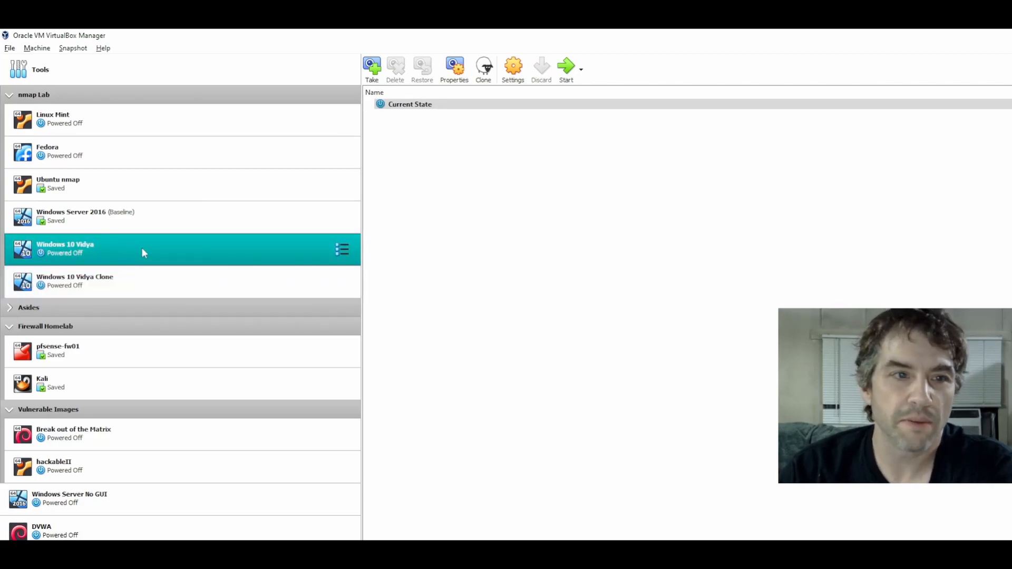
pyautogui.click(146, 272)
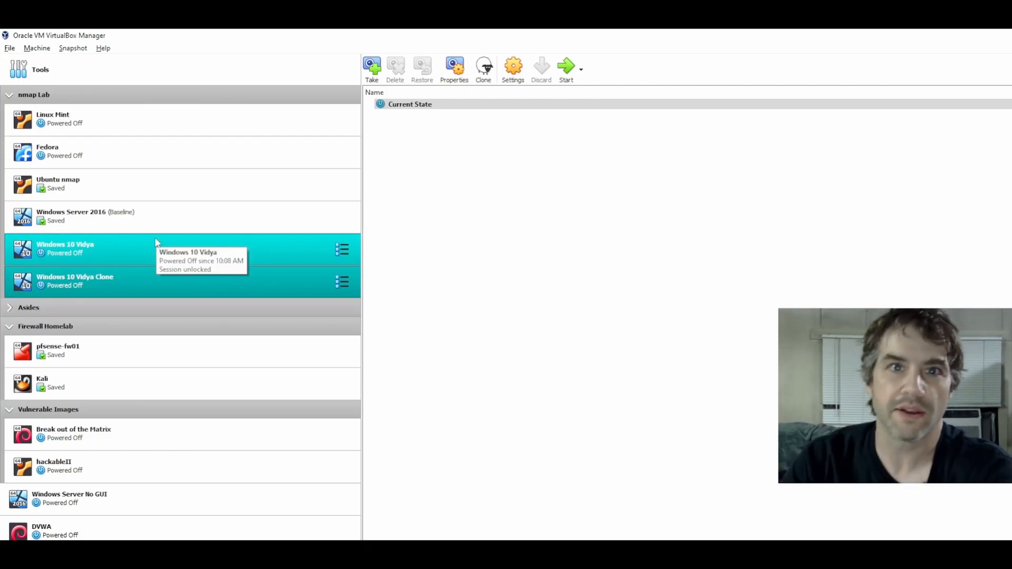
pyautogui.keyDown('ctrl'); pyautogui.click(211, 251); pyautogui.keyUp('ctrl')
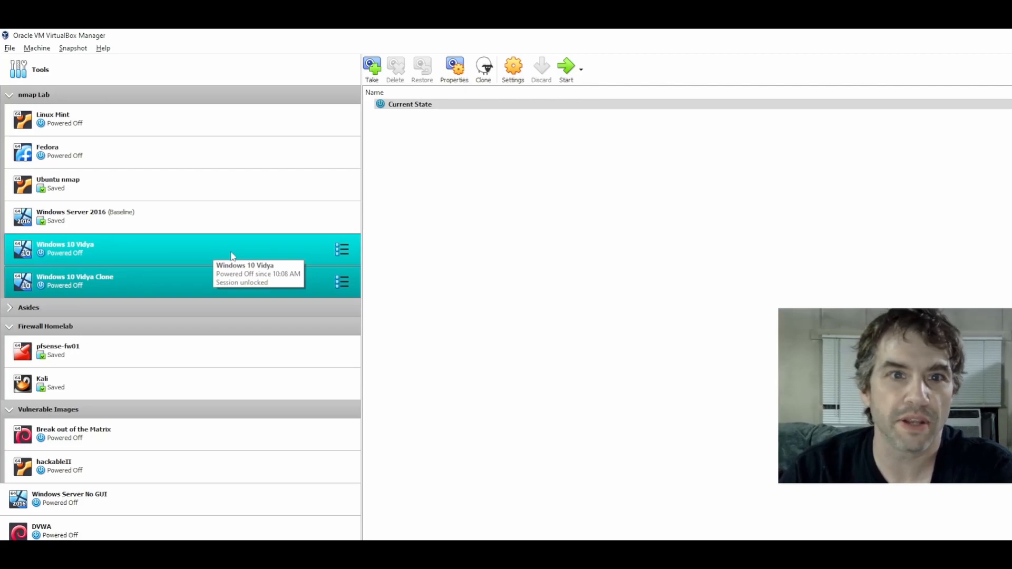
pyautogui.click(342, 249)
pyautogui.click(309, 248)
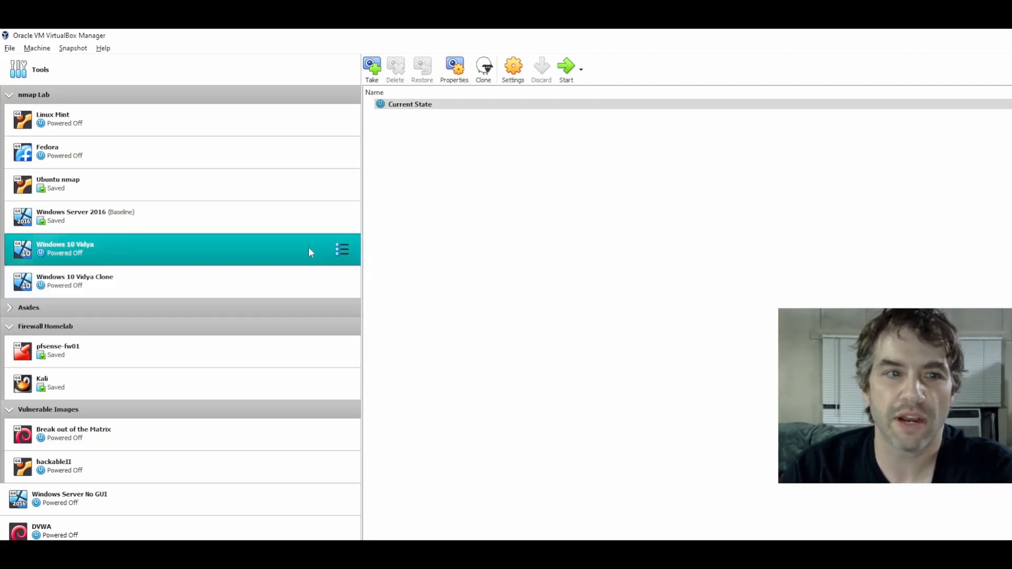
pyautogui.rightClick(309, 248)
pyautogui.click(524, 277)
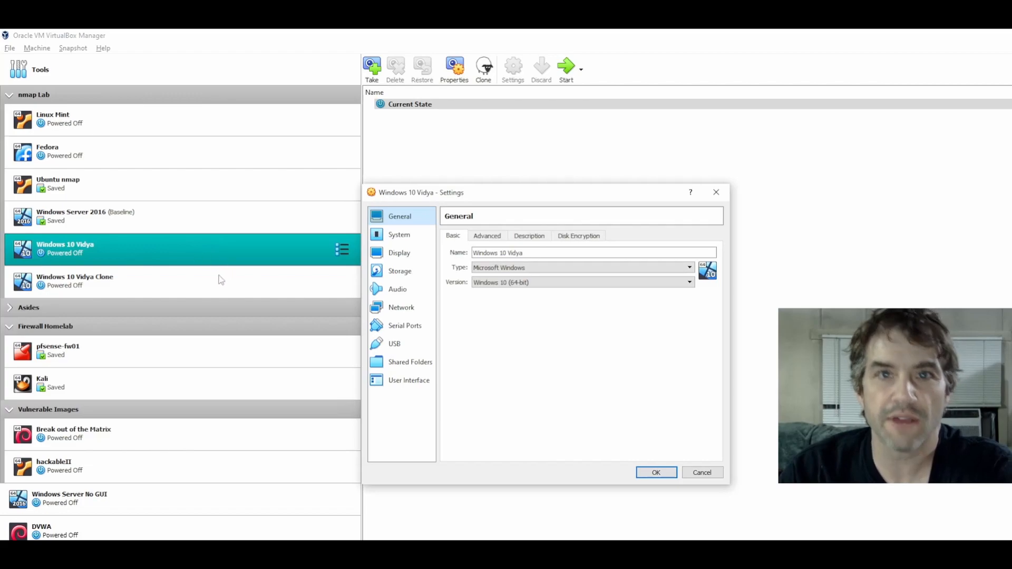
pyautogui.click(401, 308)
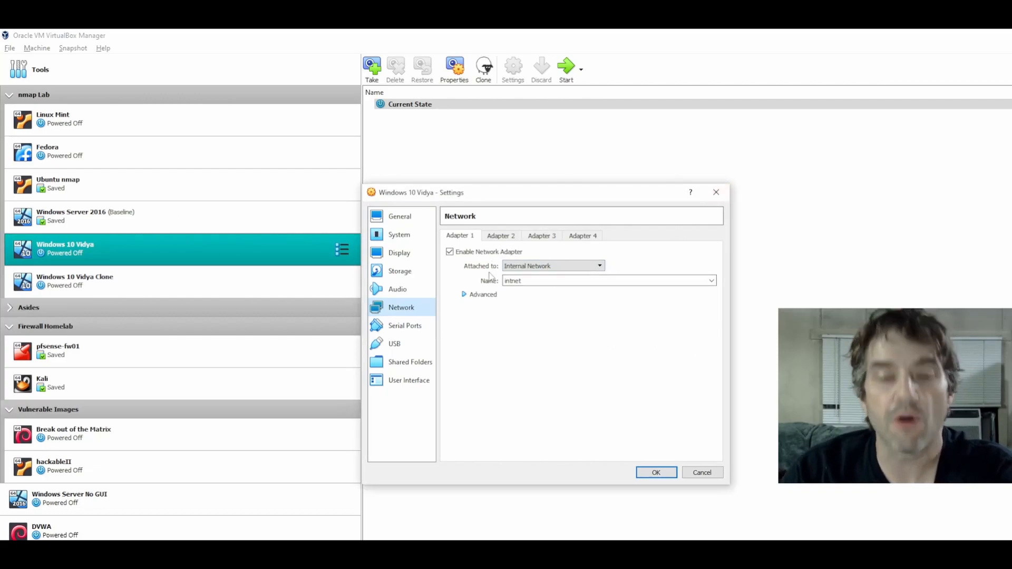
pyautogui.click(718, 192)
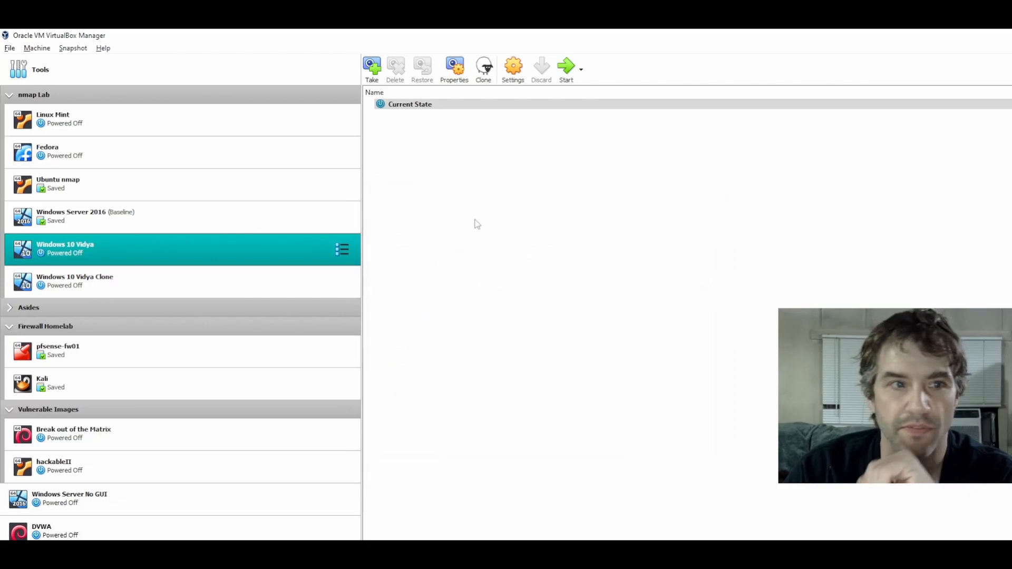
pyautogui.click(151, 212)
pyautogui.rightClick(150, 213)
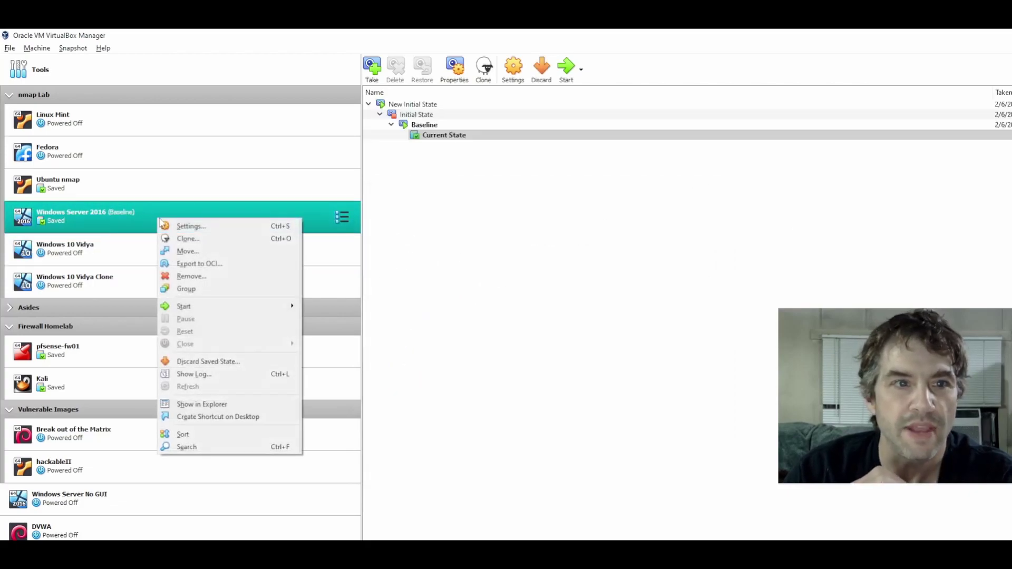
pyautogui.click(190, 227)
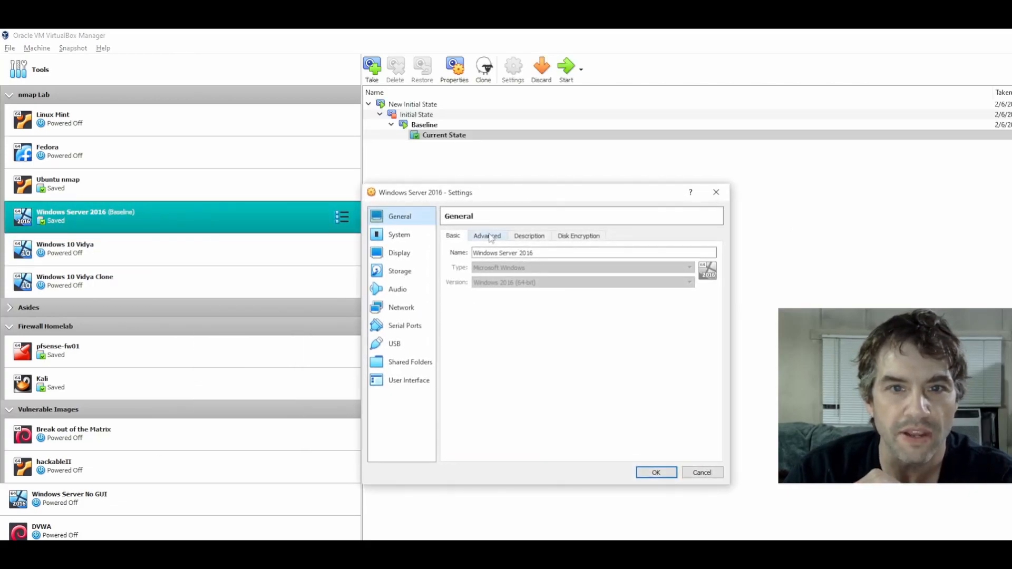
pyautogui.click(401, 308)
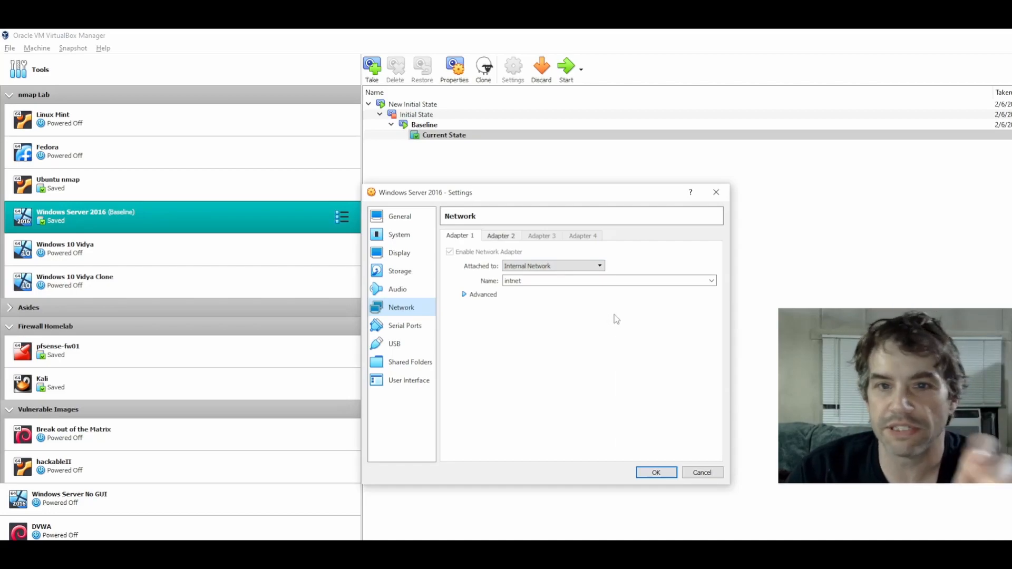
pyautogui.click(504, 236)
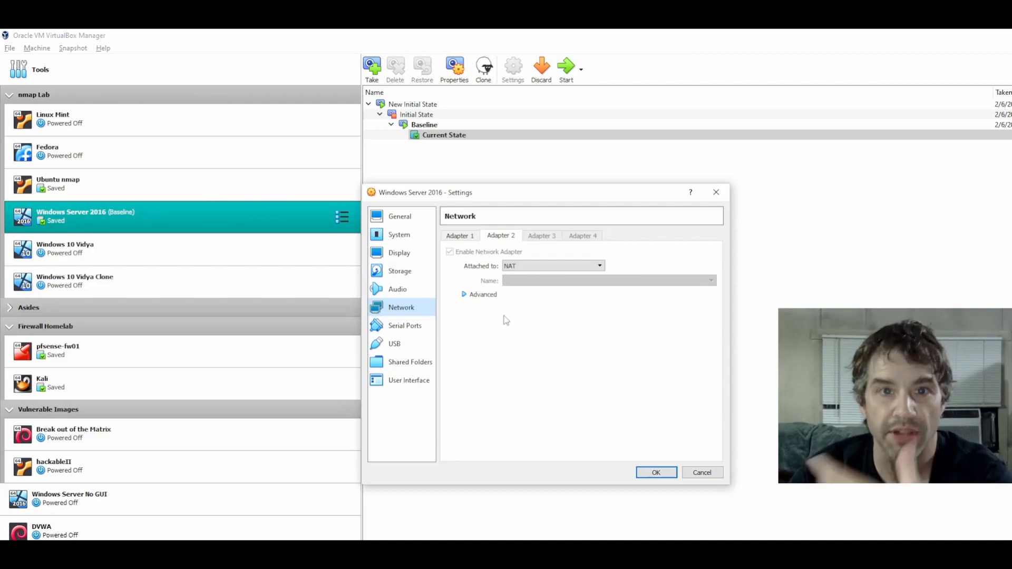
pyautogui.click(716, 192)
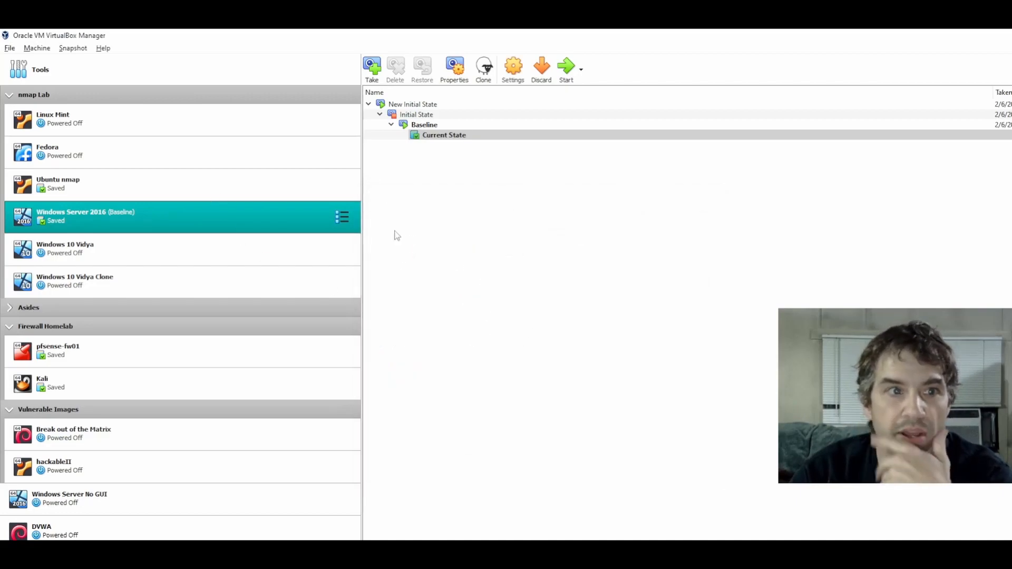
pyautogui.click(207, 249)
pyautogui.click(207, 281)
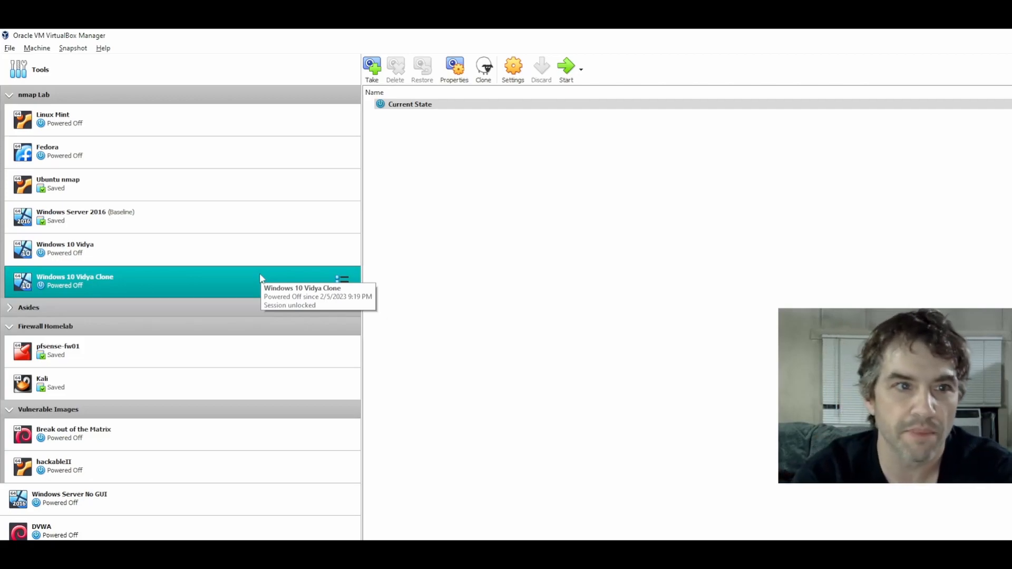
pyautogui.keyDown('ctrl'); pyautogui.click(232, 226); pyautogui.keyUp('ctrl')
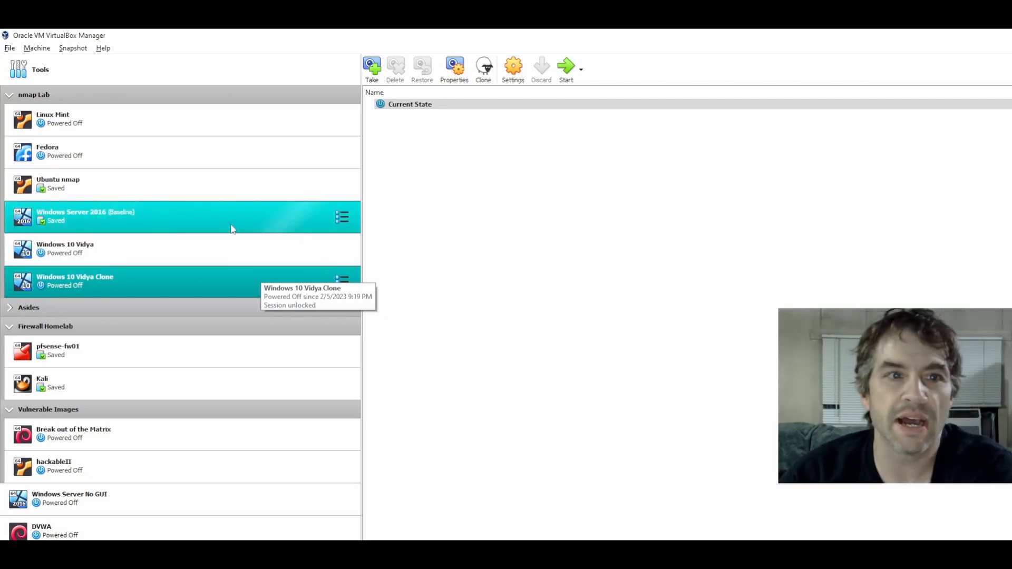
# Start the Windows Server 2016 VM, send Ctrl-Alt-Del and sign in as Administrator.
pyautogui.click(196, 212)
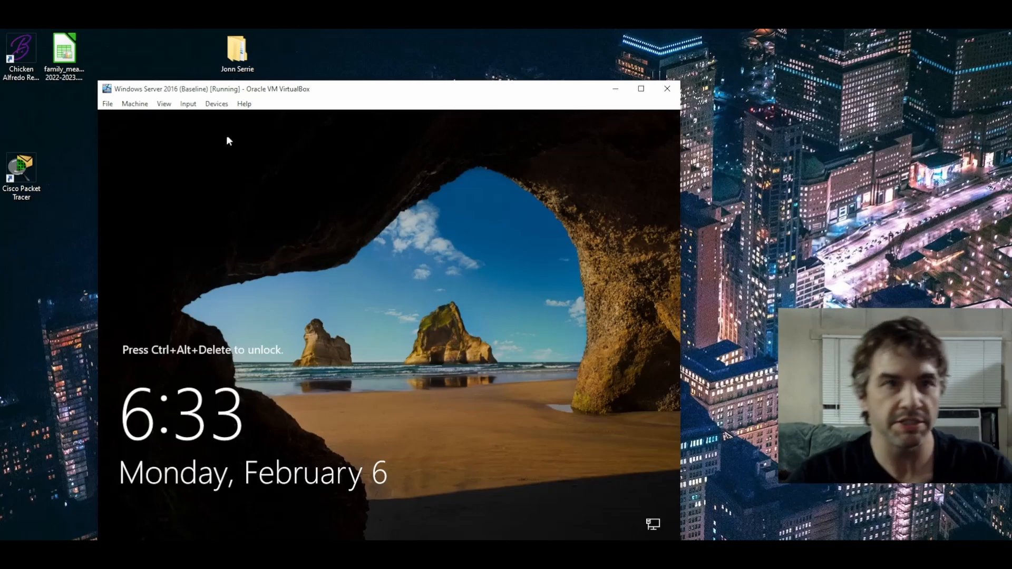
pyautogui.click(188, 104)
pyautogui.click(317, 126)
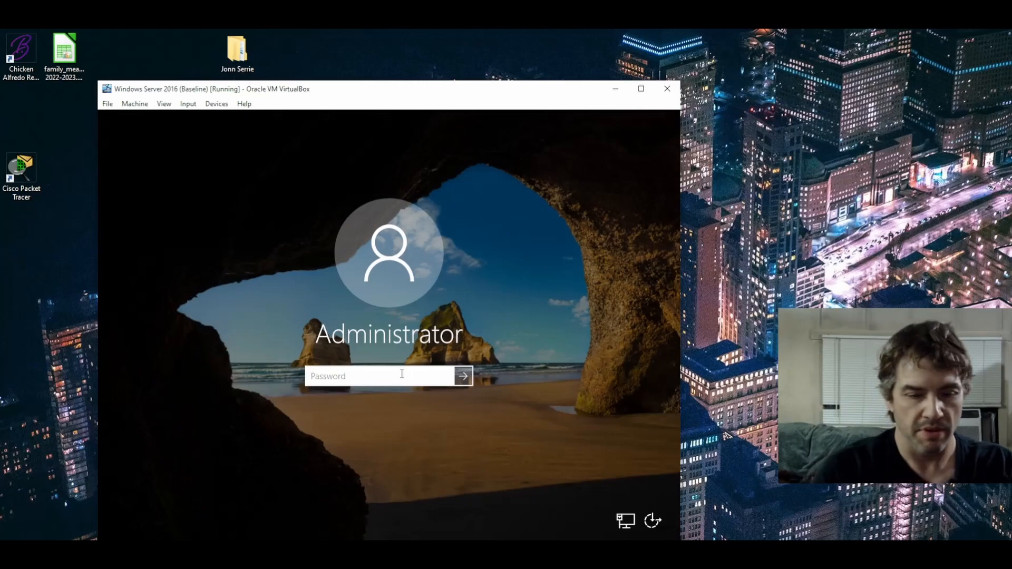
pyautogui.write('•••')
pyautogui.press('Return')
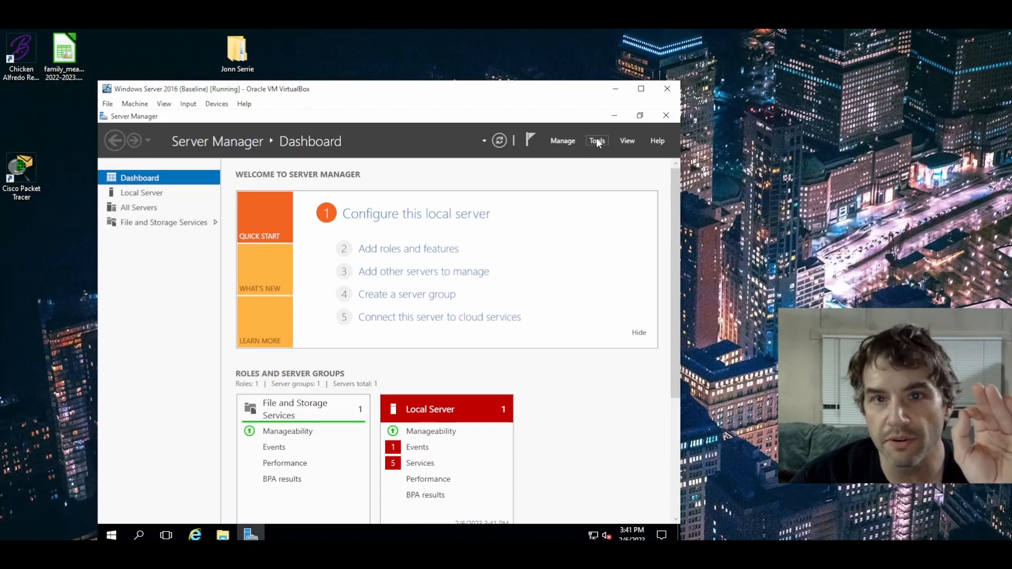
# Start the Add Roles wizard and select the Remote Access and DHCP Server roles with management tools.
pyautogui.click(562, 141)
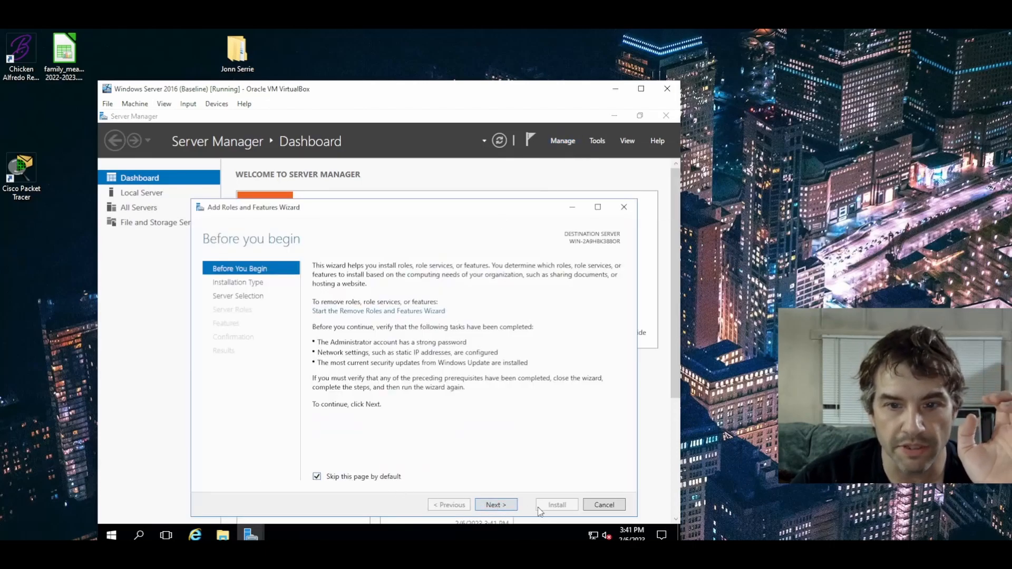
pyautogui.click(496, 506)
pyautogui.click(497, 506)
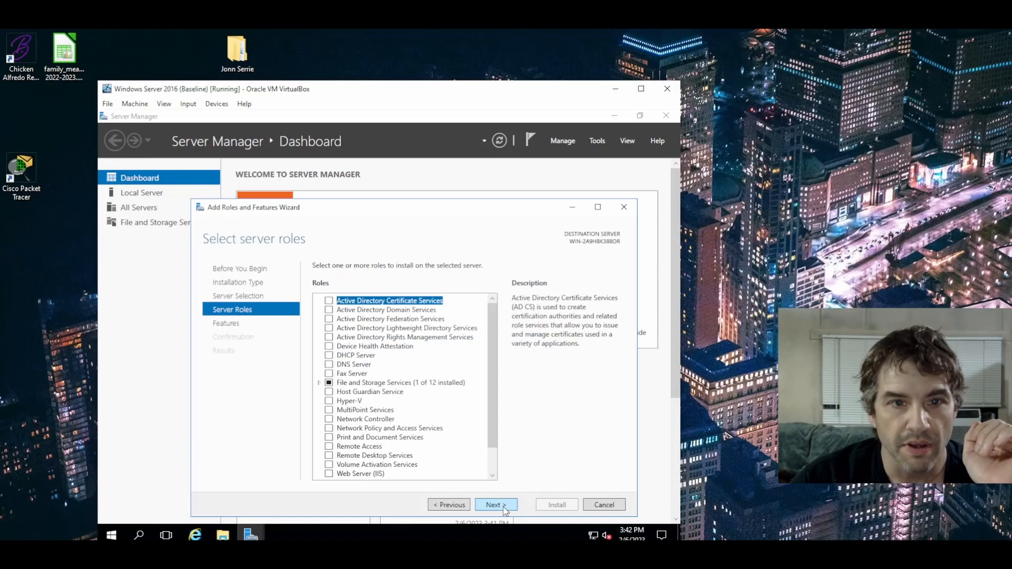
pyautogui.scroll(-3, 369, 356)
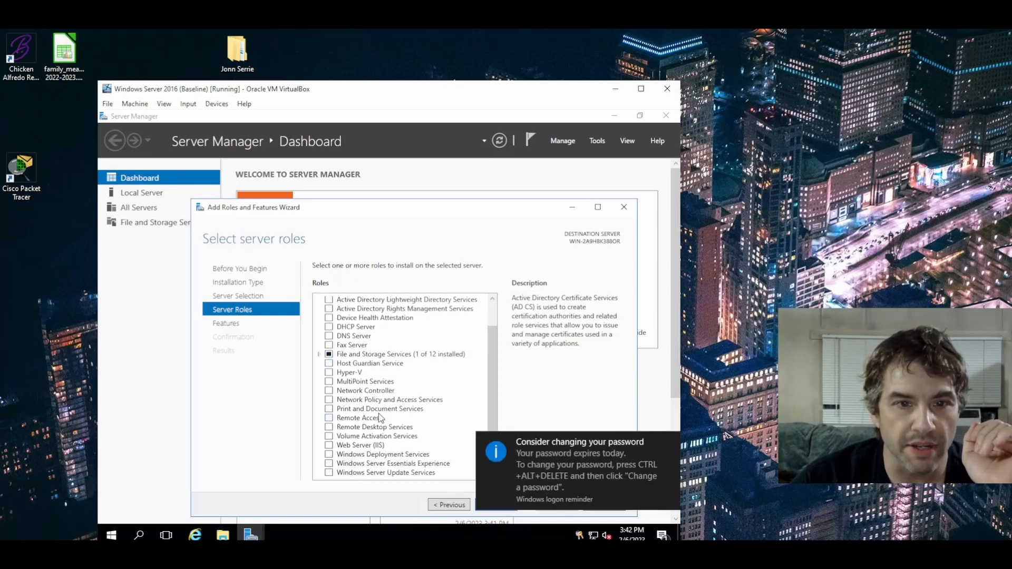
pyautogui.click(348, 419)
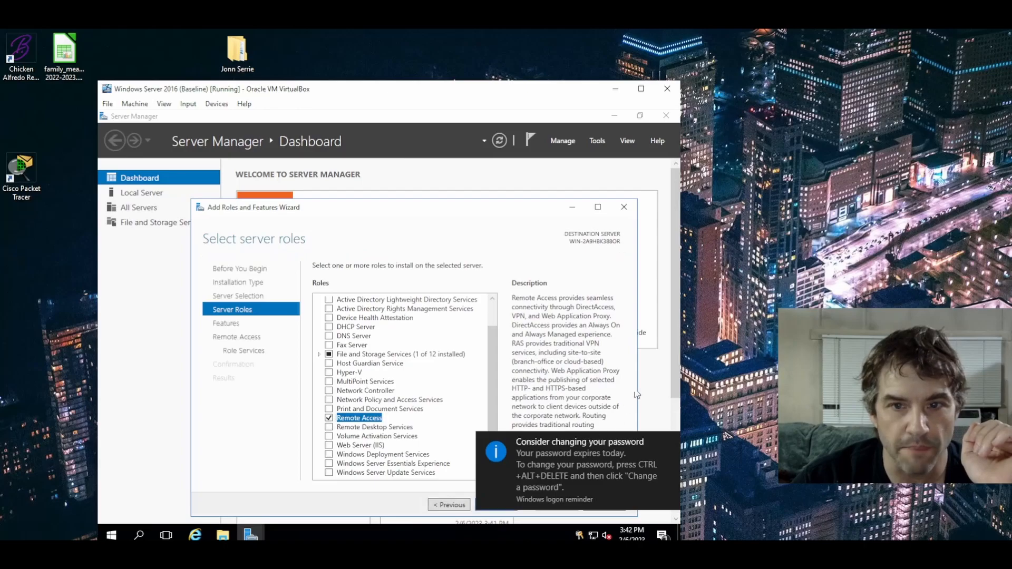
pyautogui.click(642, 445)
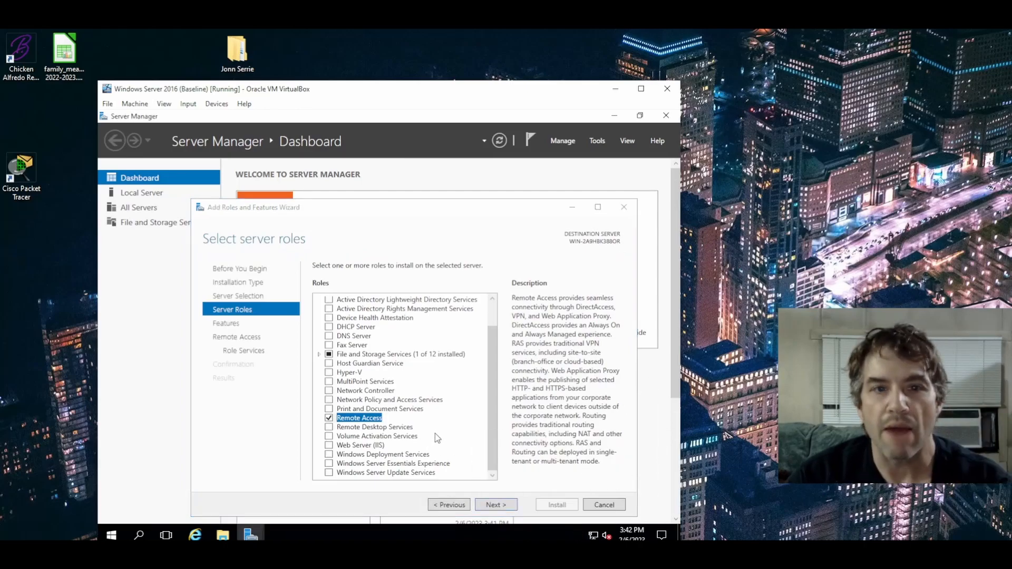
pyautogui.click(329, 327)
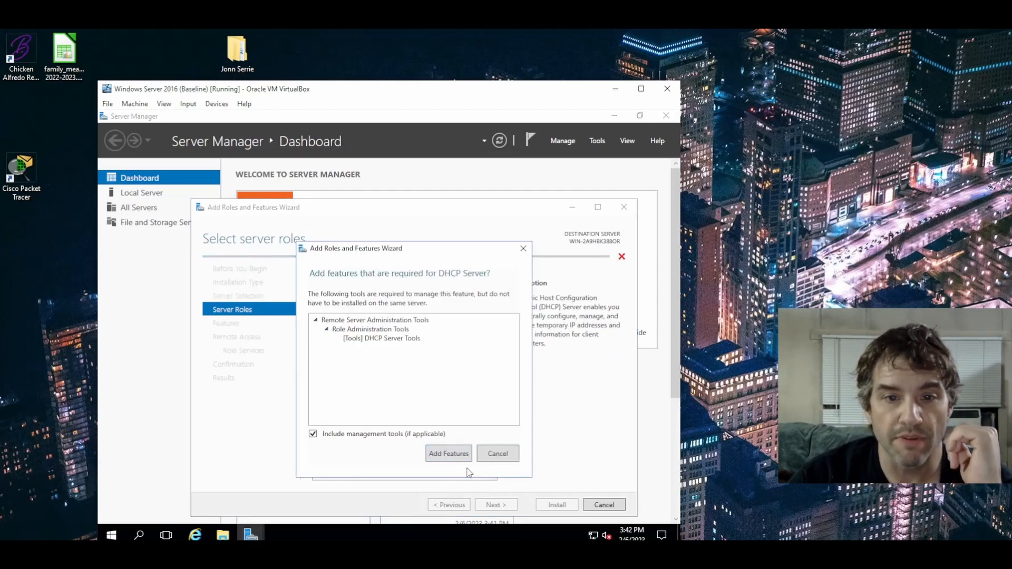
pyautogui.click(439, 457)
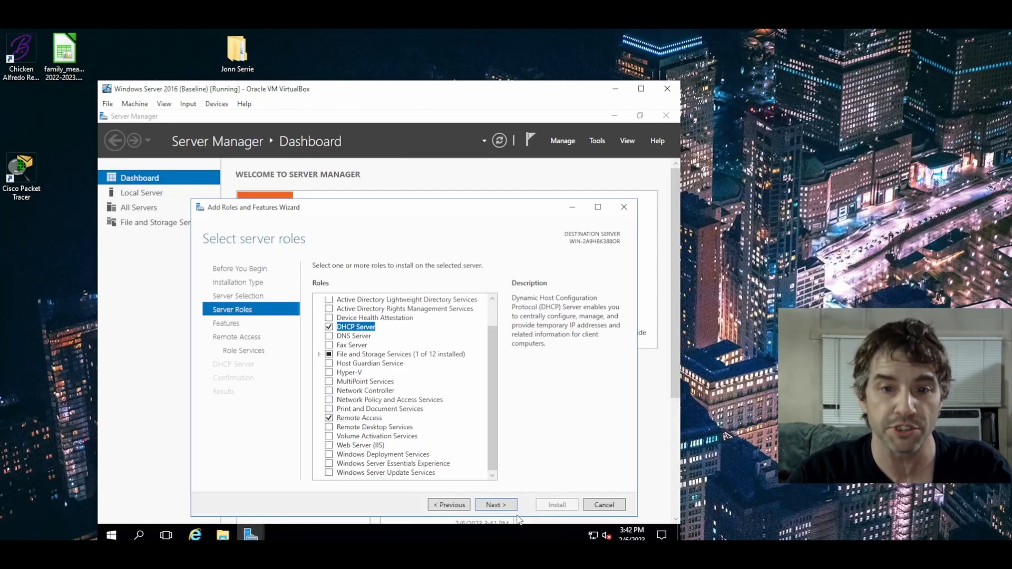
# Add Routing to the Remote Access role services alongside DirectAccess and VPN, accepting required features.
pyautogui.click(499, 505)
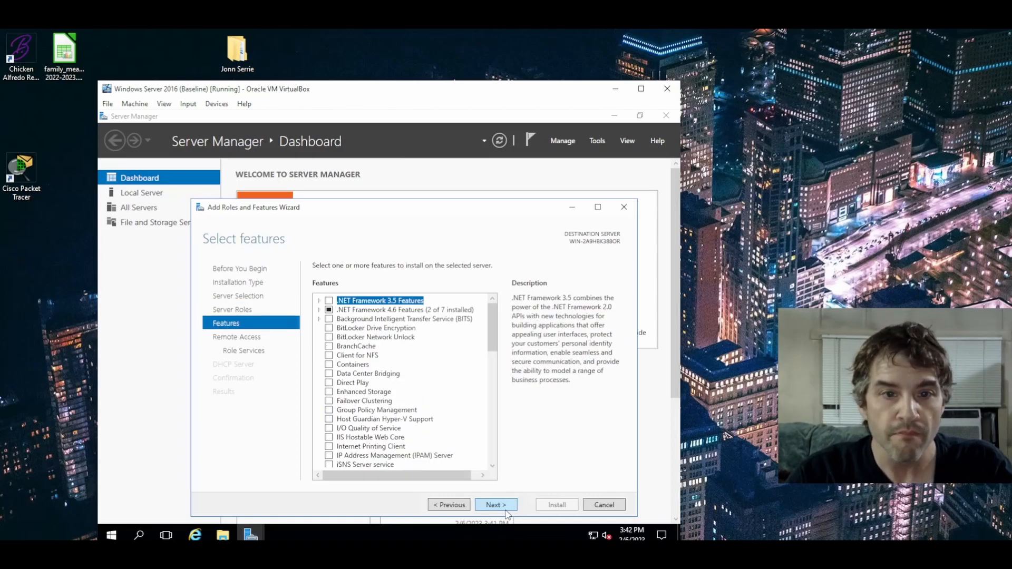
pyautogui.click(499, 505)
pyautogui.click(498, 505)
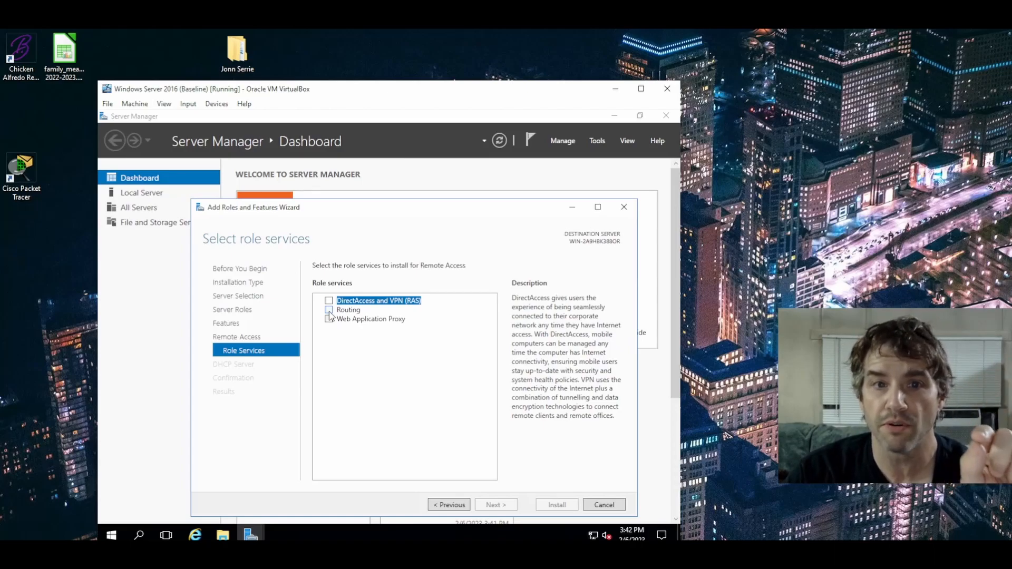
pyautogui.click(329, 312)
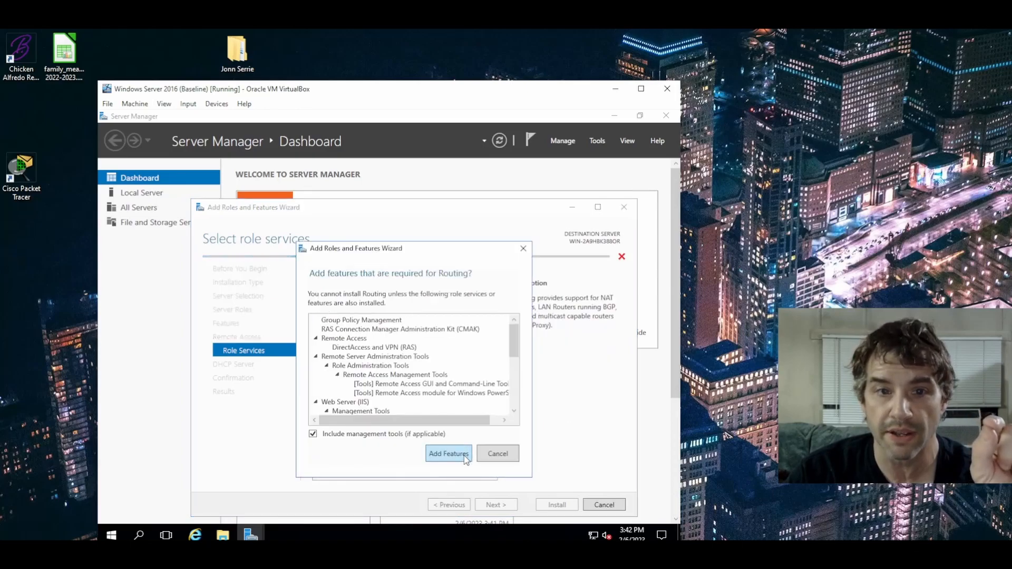
pyautogui.press('Return')
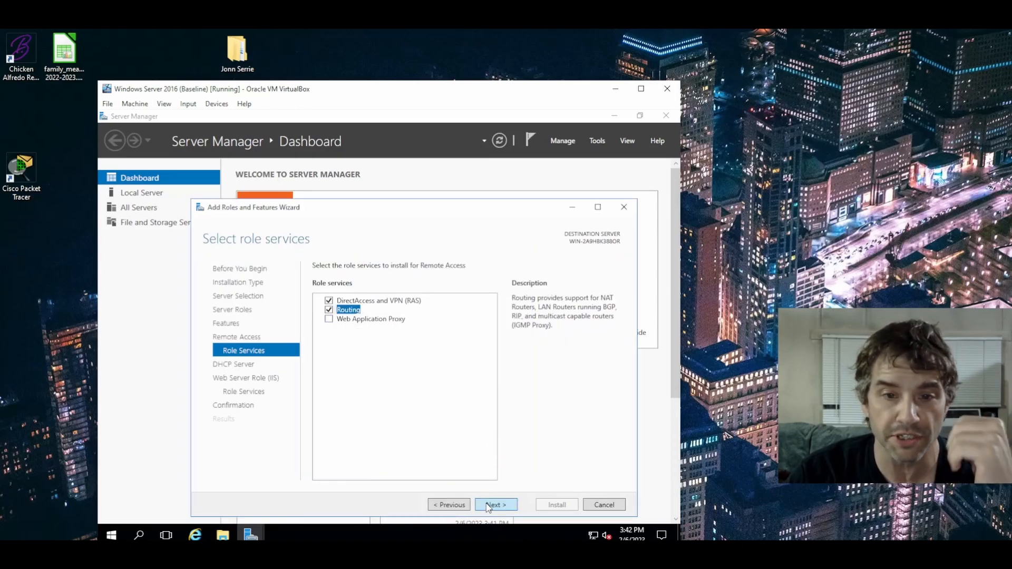
# Advance past the DHCP Server and IIS pages to the installation confirmation.
pyautogui.click(495, 505)
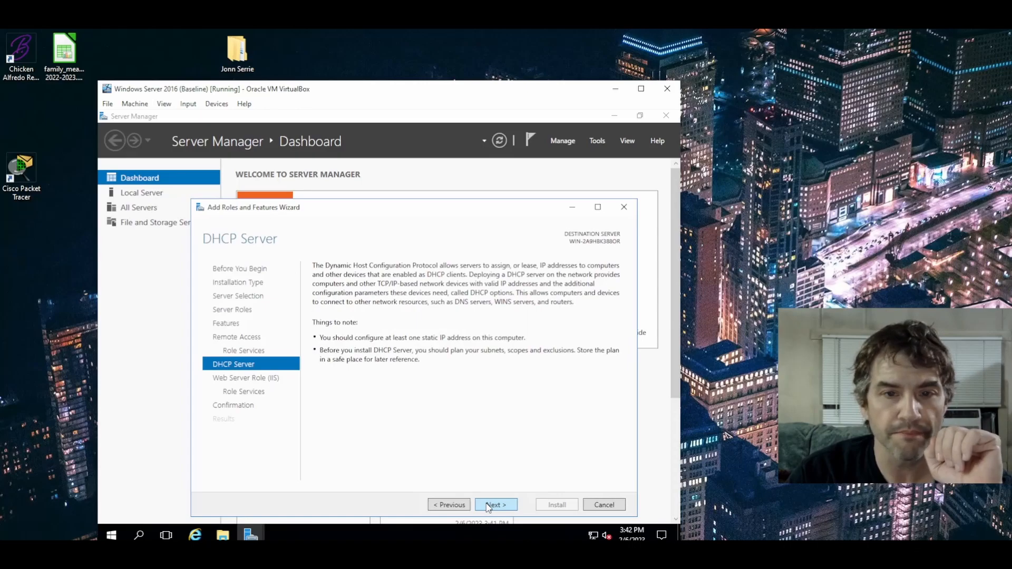
pyautogui.click(489, 507)
pyautogui.click(488, 507)
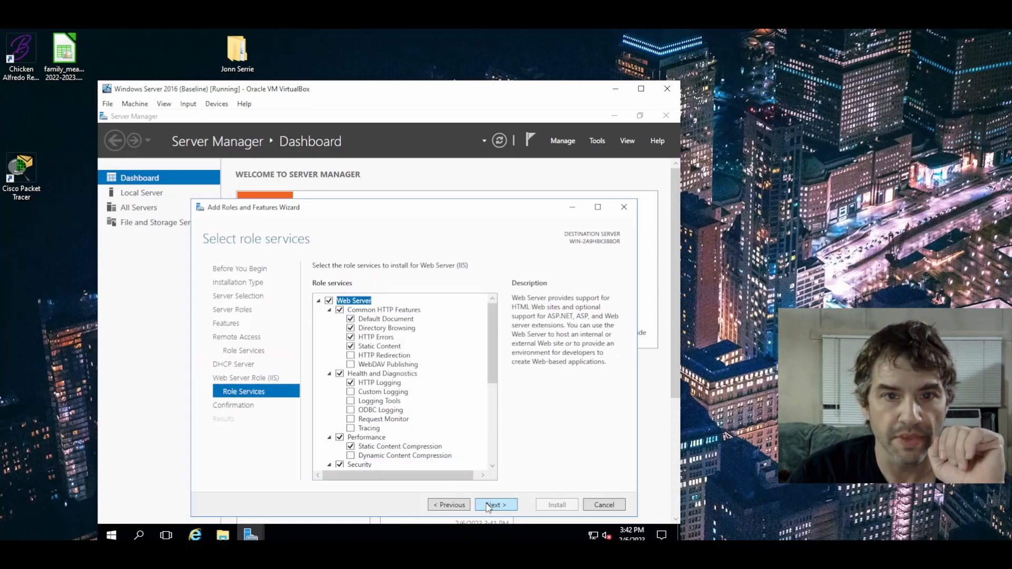
pyautogui.click(488, 507)
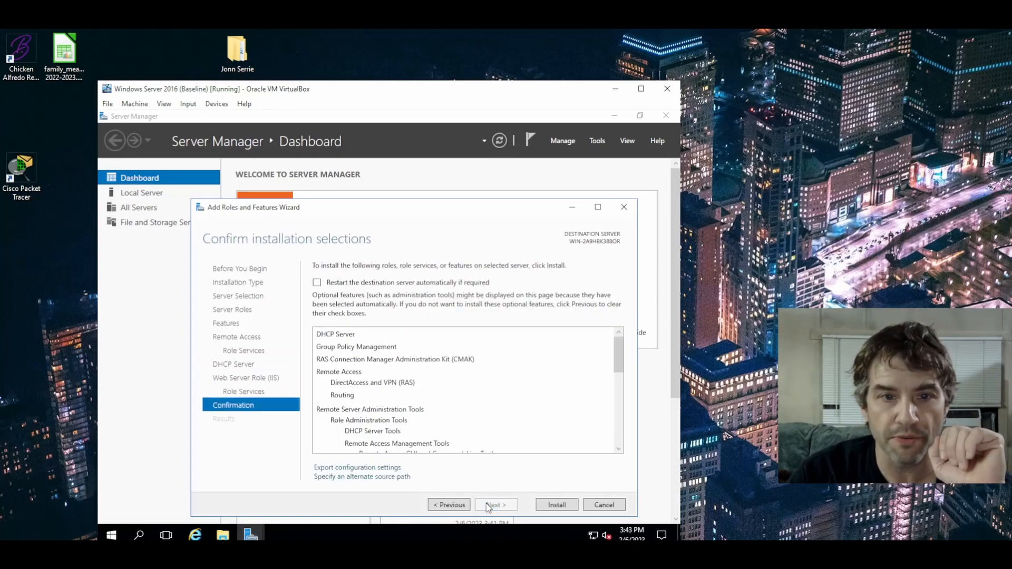
# Install the selected roles, then glance at the Tools menu on the refreshed dashboard.
pyautogui.click(571, 510)
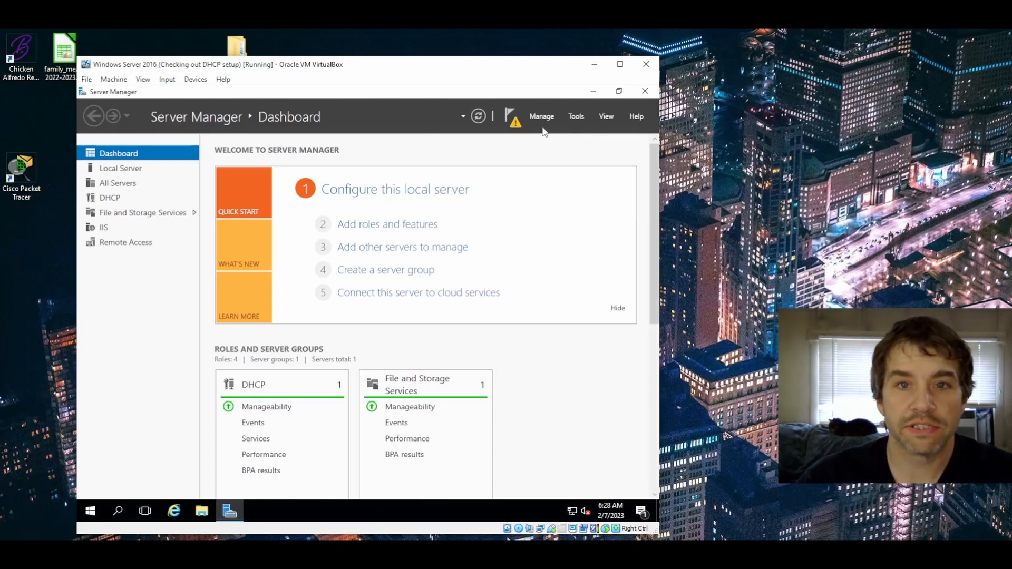
pyautogui.click(580, 117)
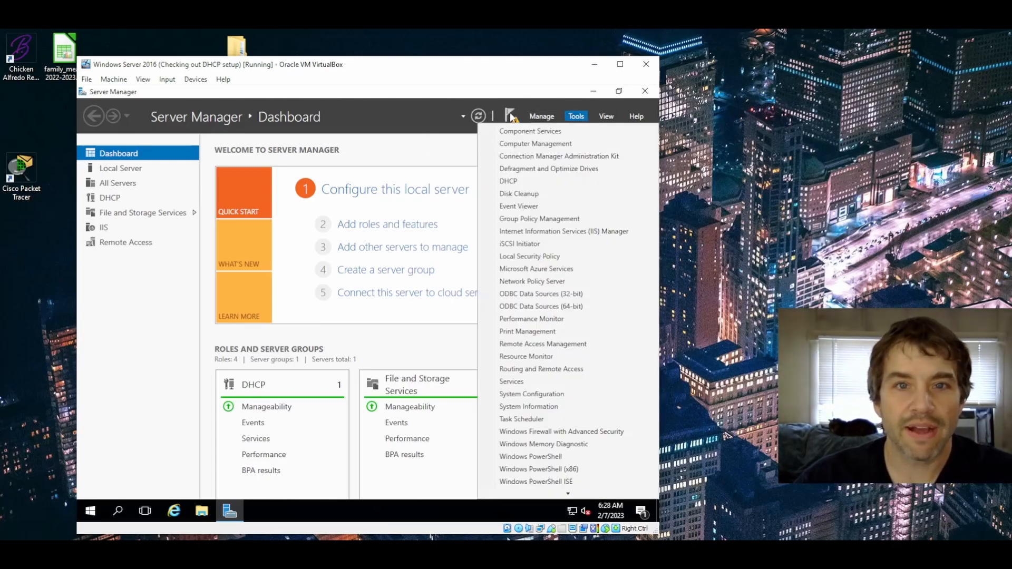
pyautogui.click(463, 117)
pyautogui.click(545, 171)
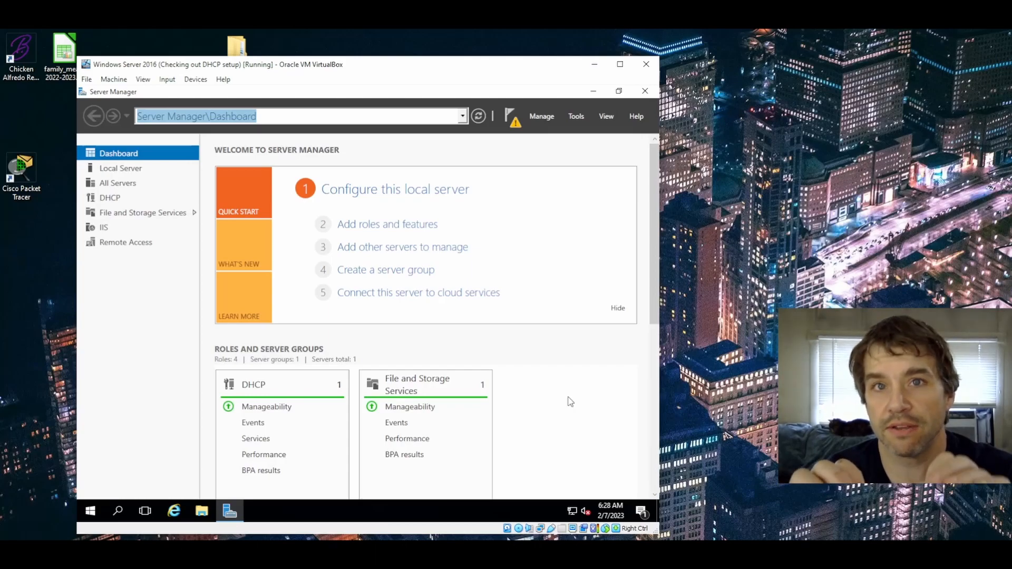
# Launch Routing and Remote Access and start Configure and Enable on the local server.
pyautogui.click(577, 116)
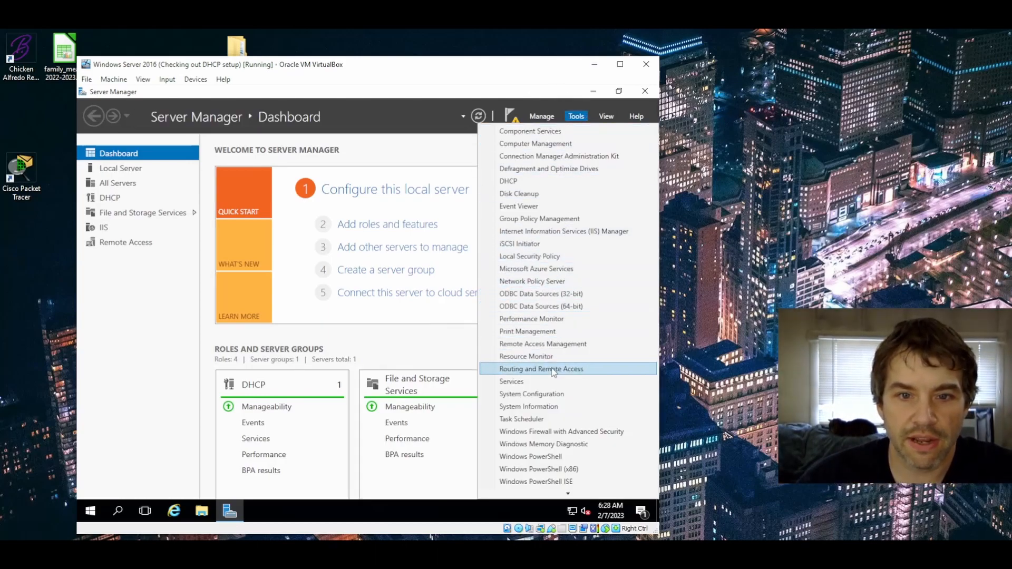
pyautogui.click(554, 372)
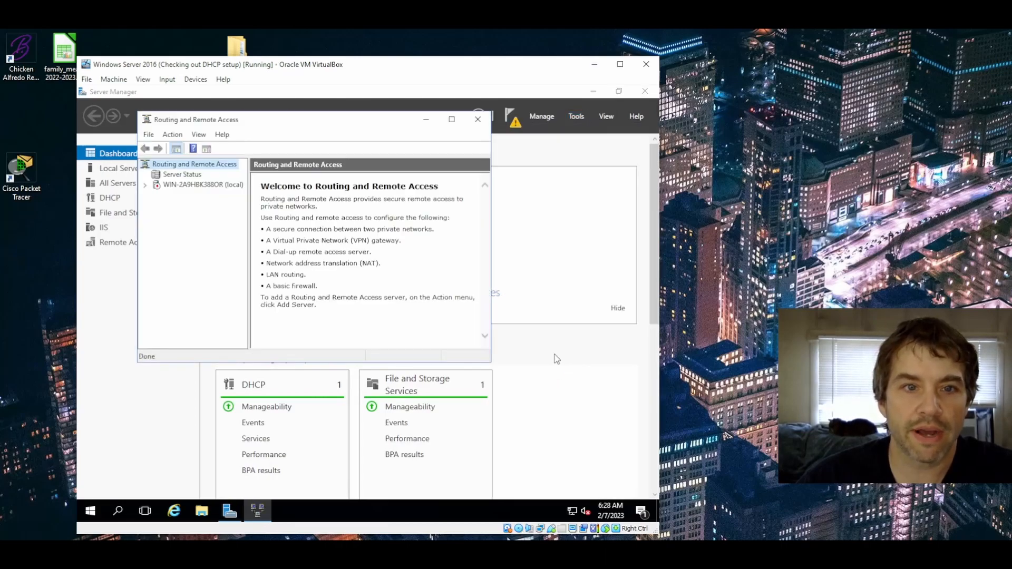
pyautogui.click(193, 186)
pyautogui.rightClick(180, 191)
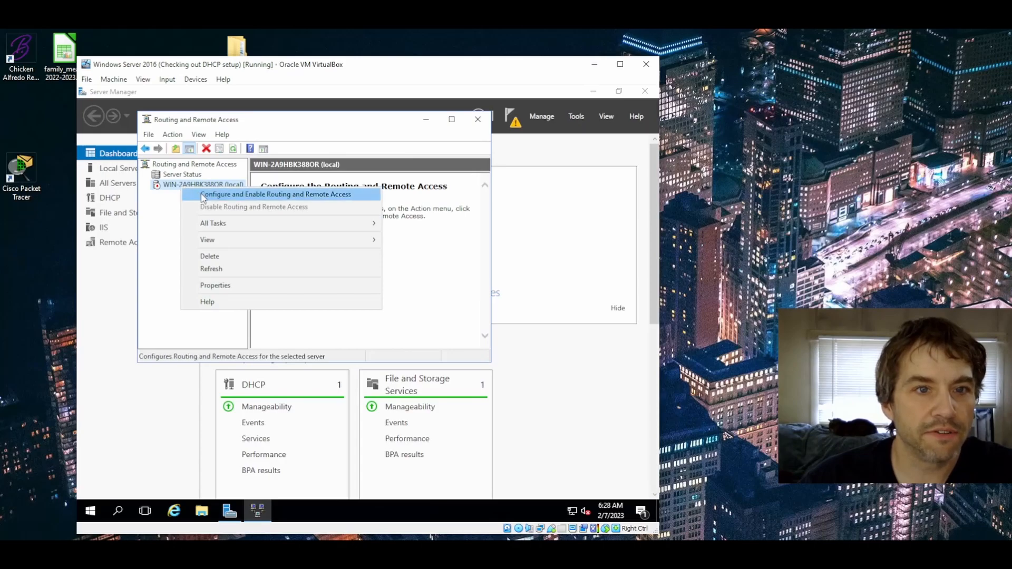
pyautogui.click(202, 196)
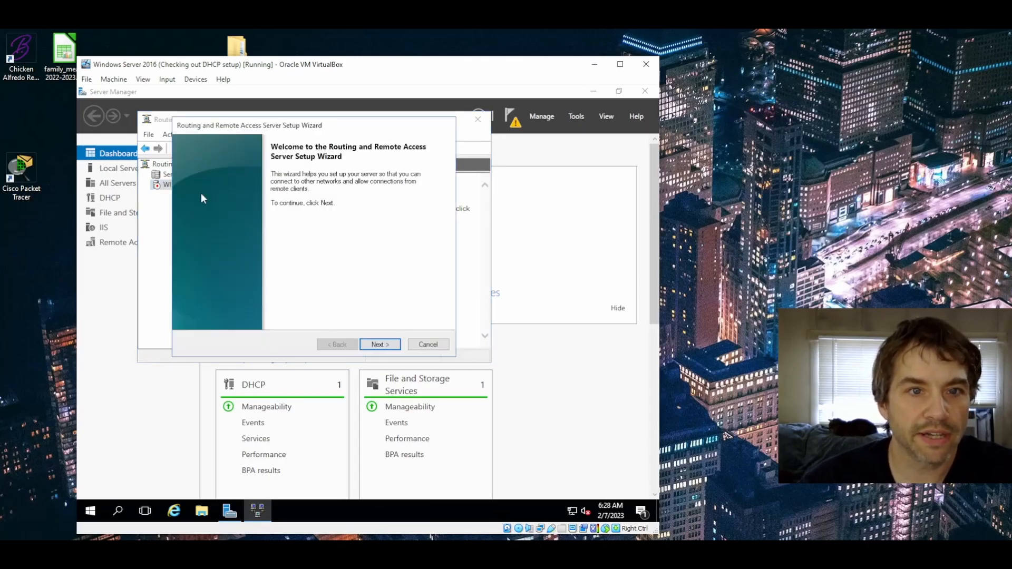
# Choose NAT in the setup wizard, then cancel when no network interfaces are offered.
pyautogui.click(378, 344)
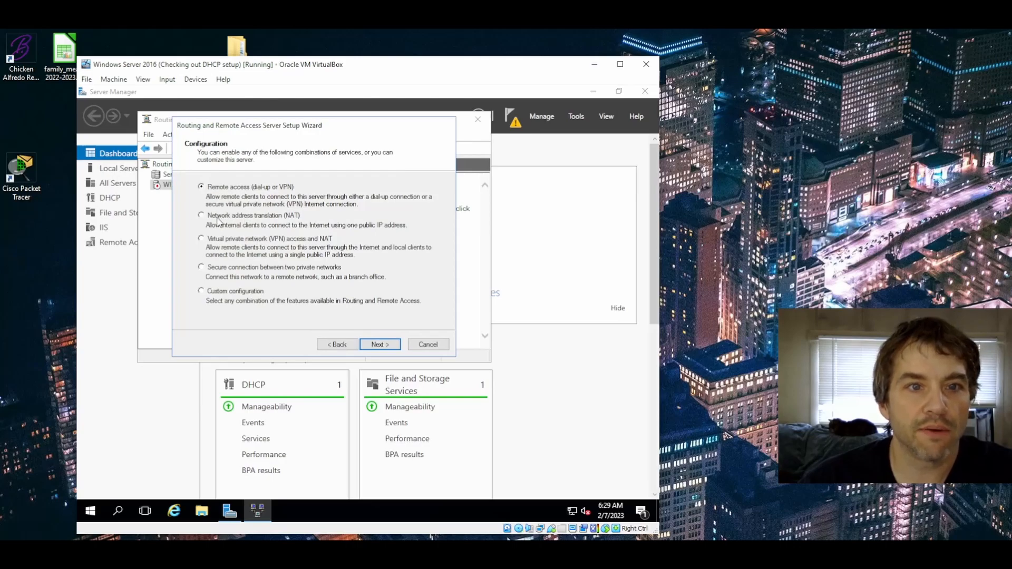
pyautogui.click(378, 344)
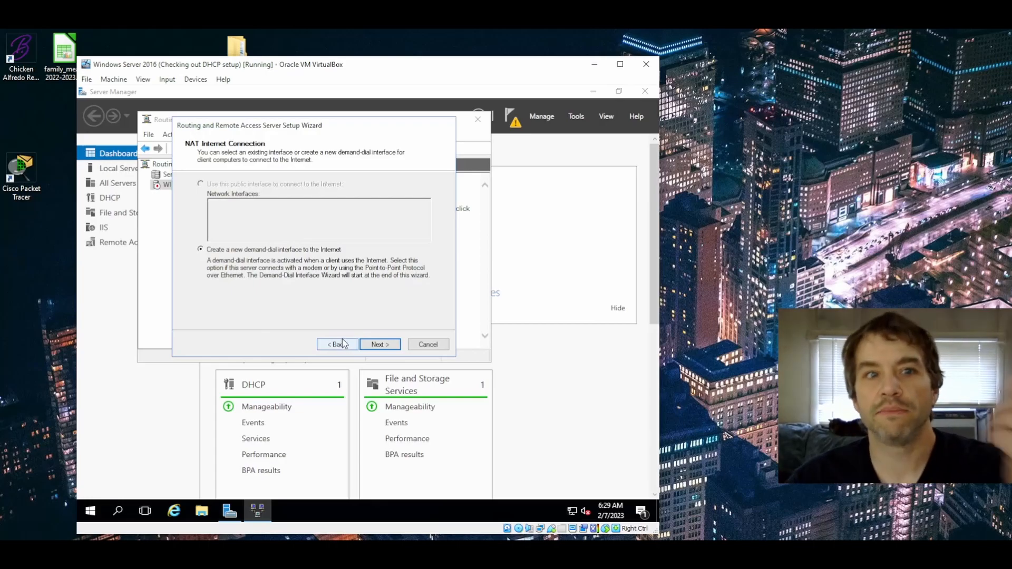
pyautogui.click(428, 345)
# Rerun Configure and Enable, set up NAT with WAN as the public Internet interface and finish.
pyautogui.rightClick(195, 187)
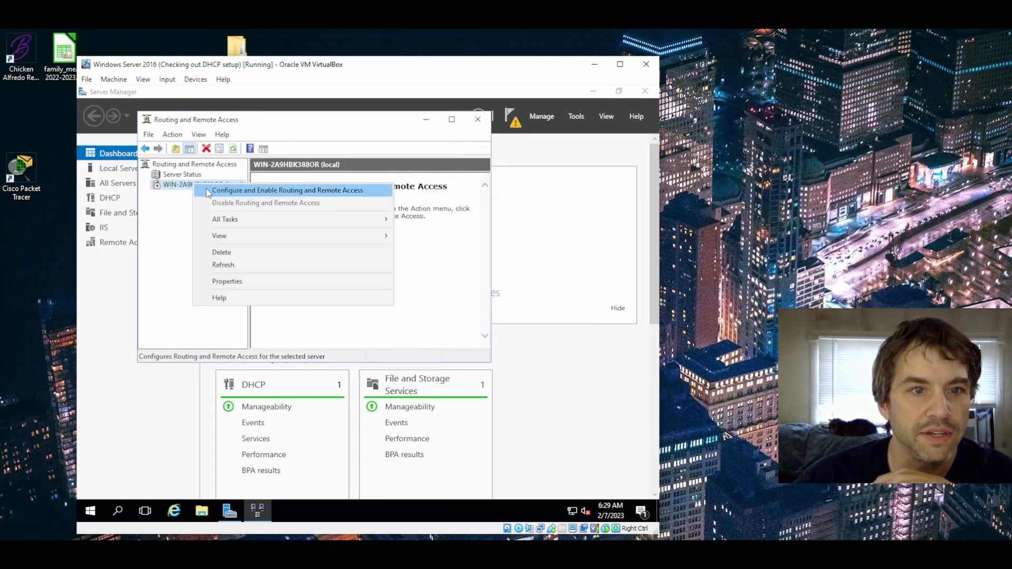
pyautogui.click(208, 192)
pyautogui.click(379, 345)
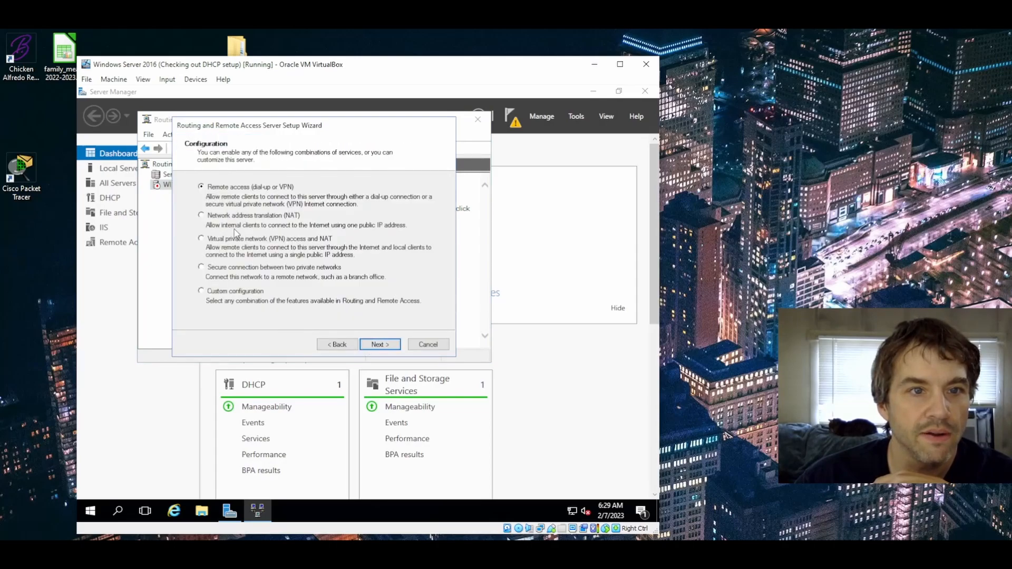
pyautogui.click(378, 344)
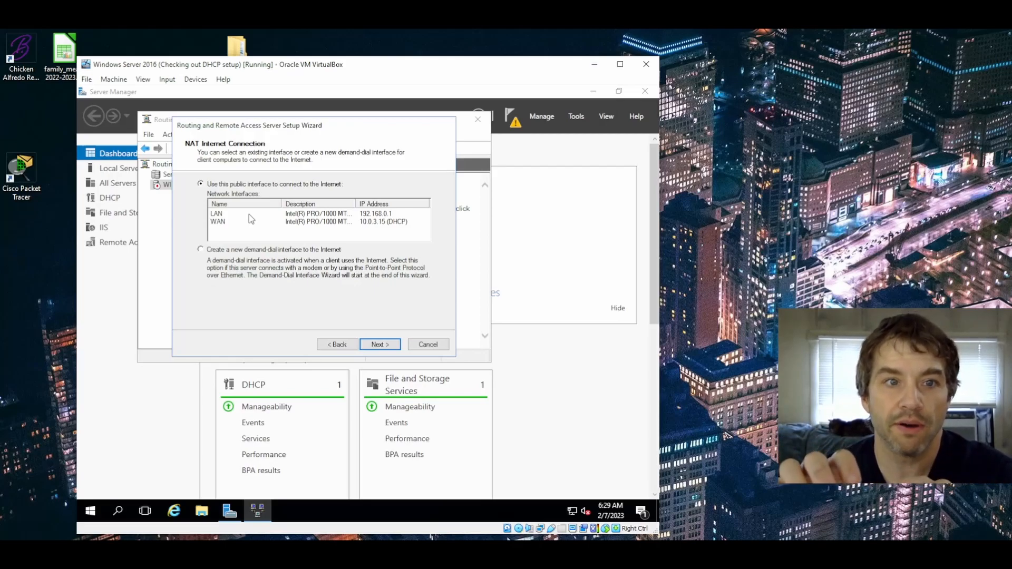
pyautogui.click(234, 224)
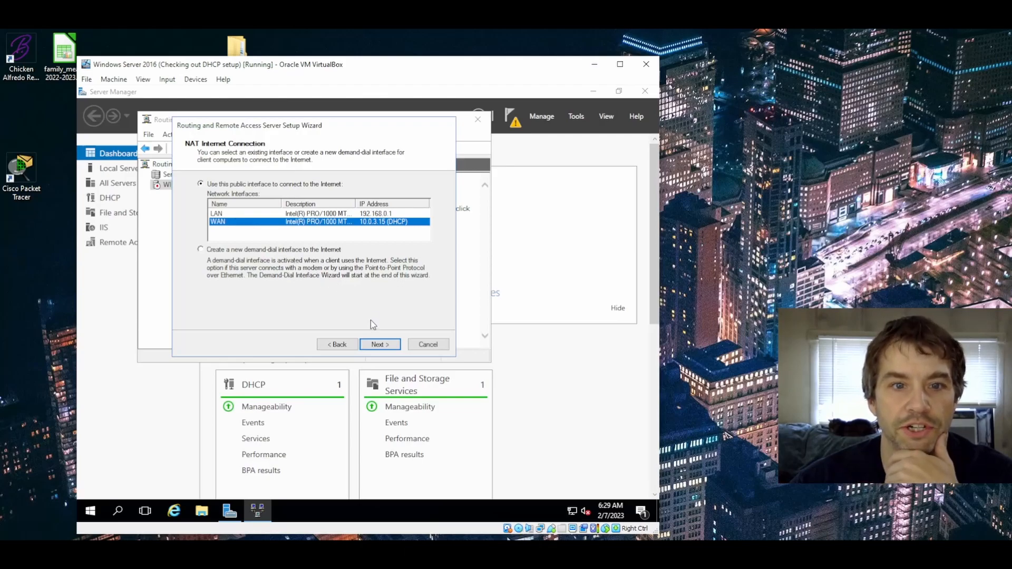
pyautogui.click(374, 349)
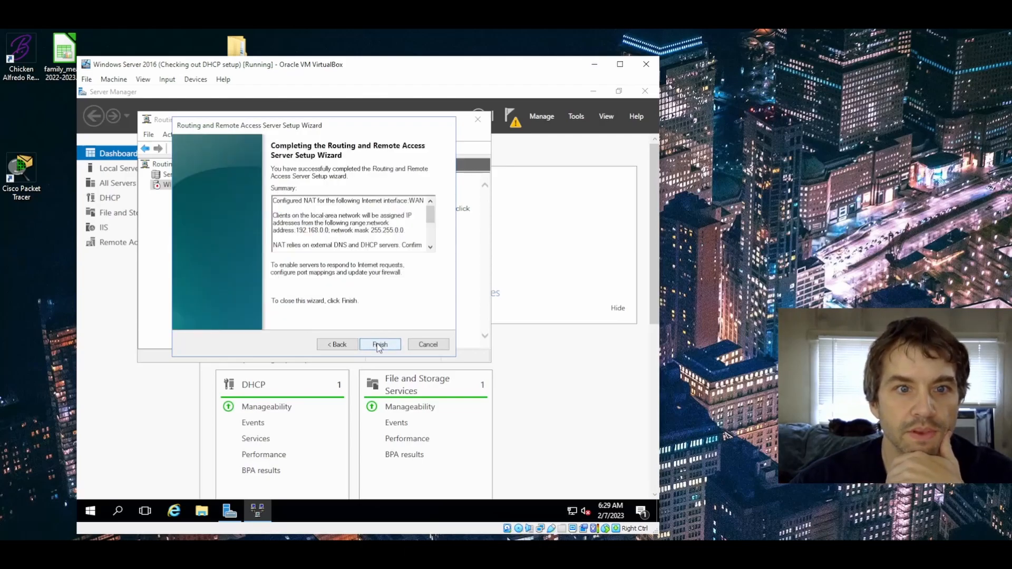
pyautogui.click(380, 346)
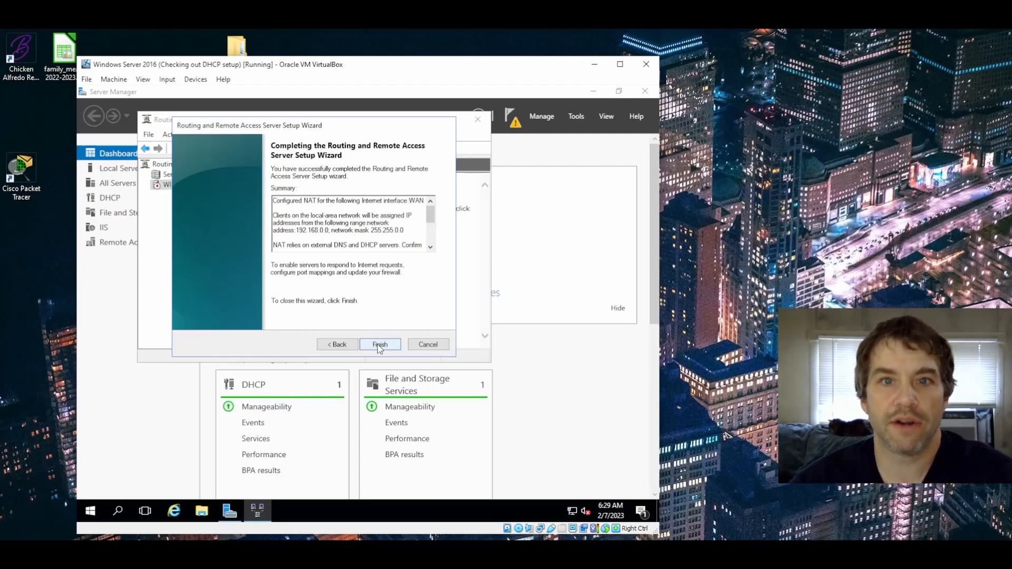
pyautogui.click(380, 345)
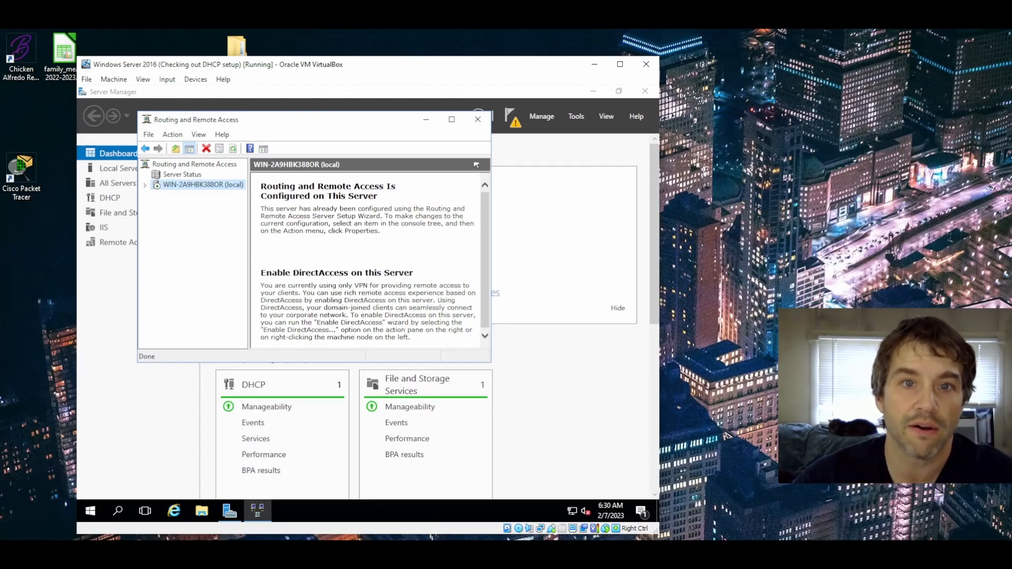
# Close the Routing and Remote Access console and dismiss the MMC snap-in errors.
pyautogui.click(477, 120)
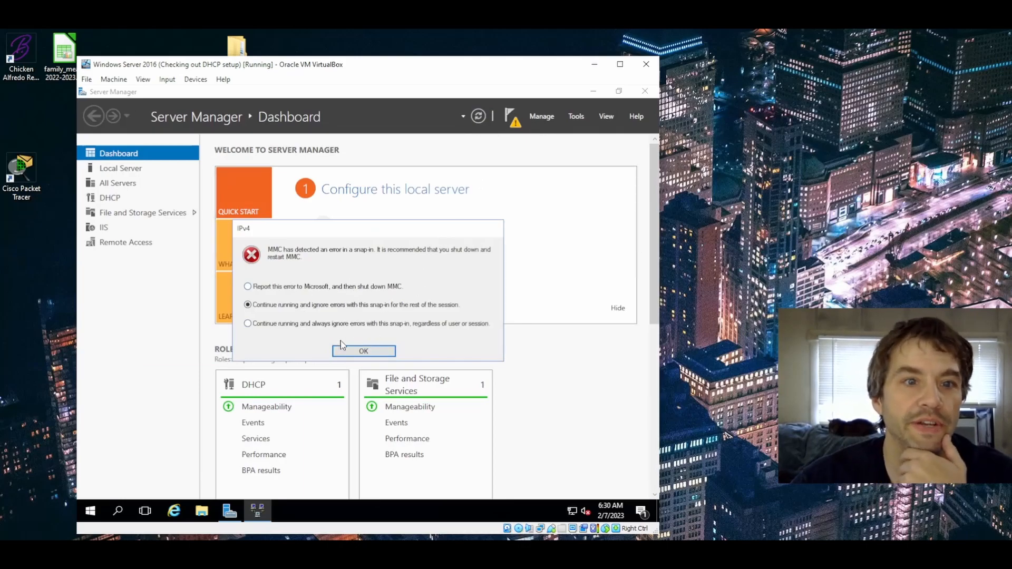
pyautogui.click(362, 351)
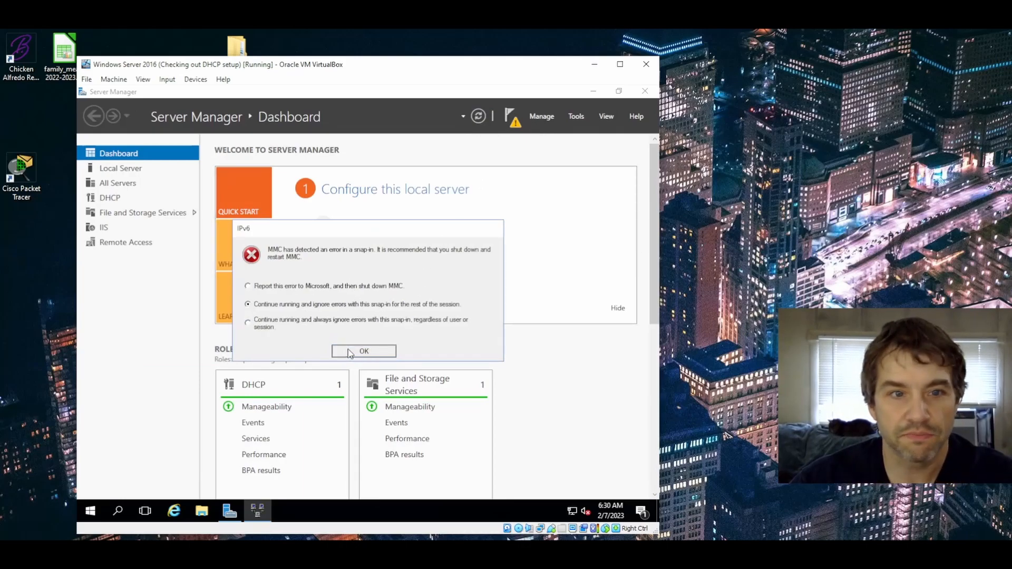
pyautogui.click(349, 353)
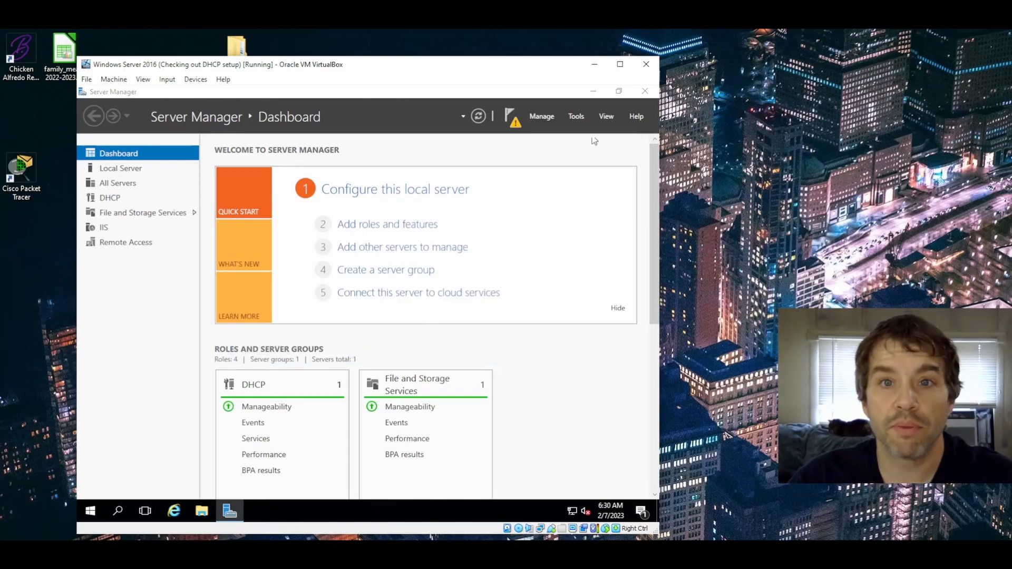
# Launch the DHCP console and expand the server to its IPv4 node.
pyautogui.click(580, 119)
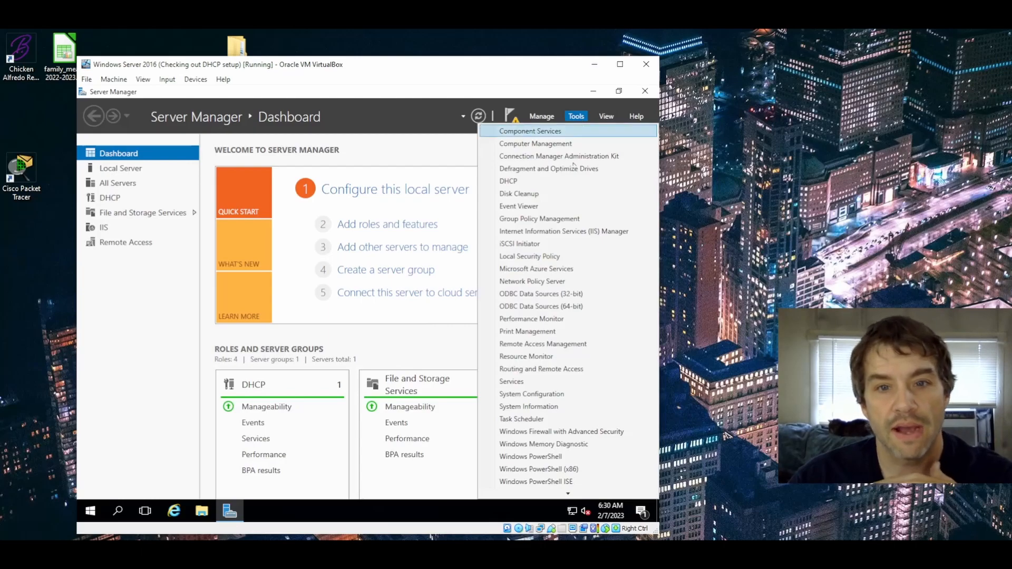
pyautogui.click(545, 182)
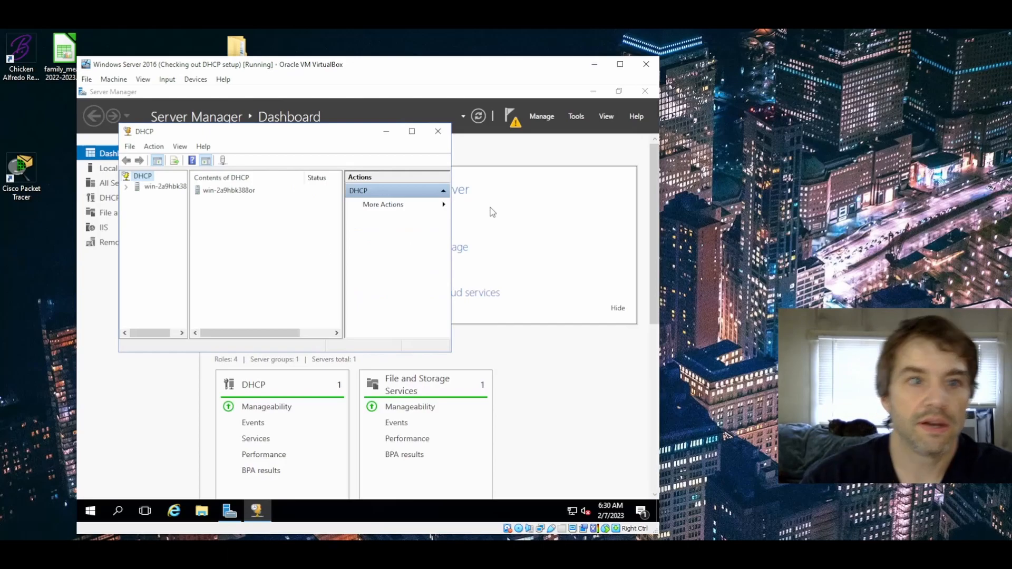
pyautogui.click(128, 190)
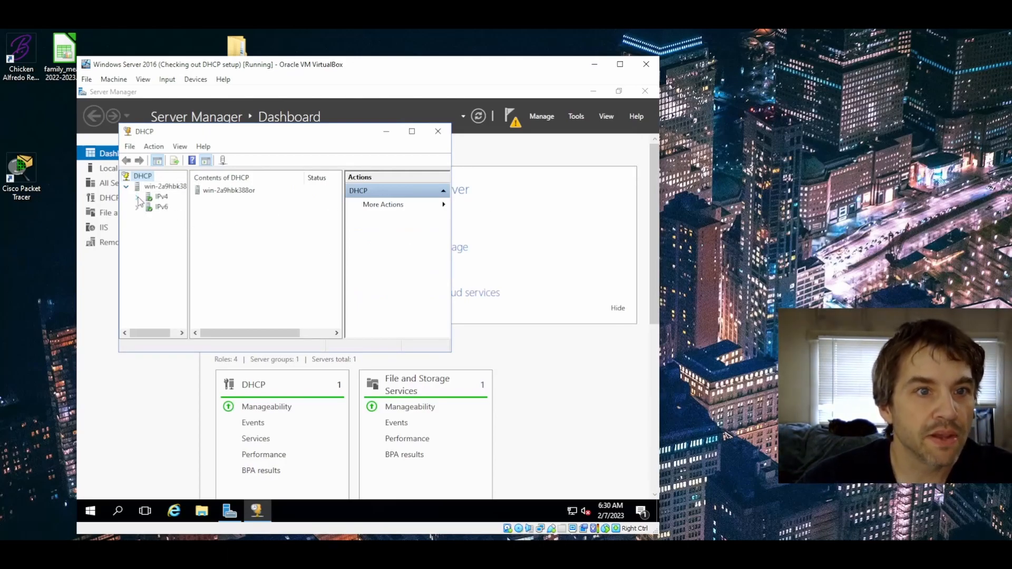
pyautogui.click(137, 201)
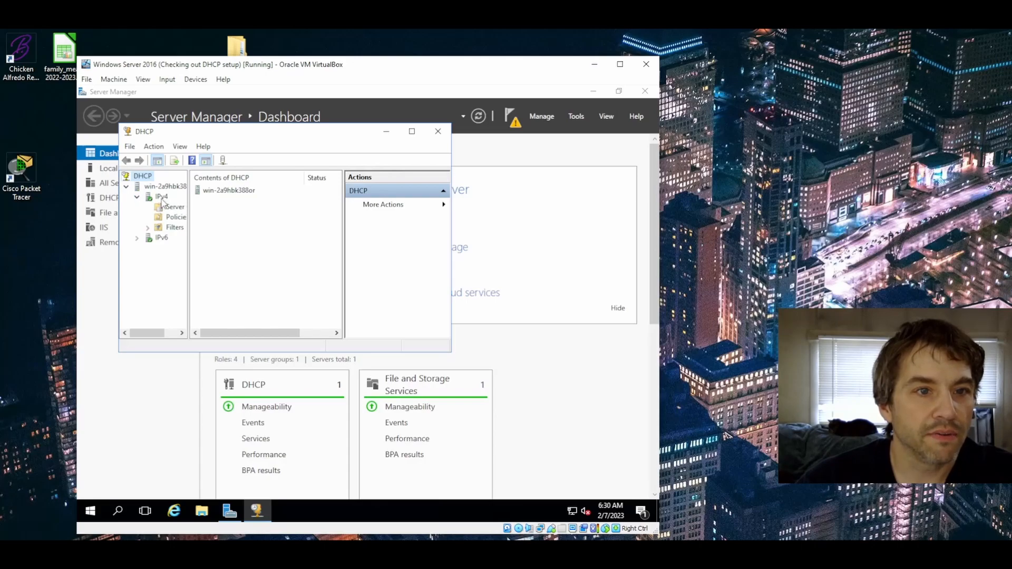
# Start the New Scope wizard from the IPv4 node's actions.
pyautogui.rightClick(161, 197)
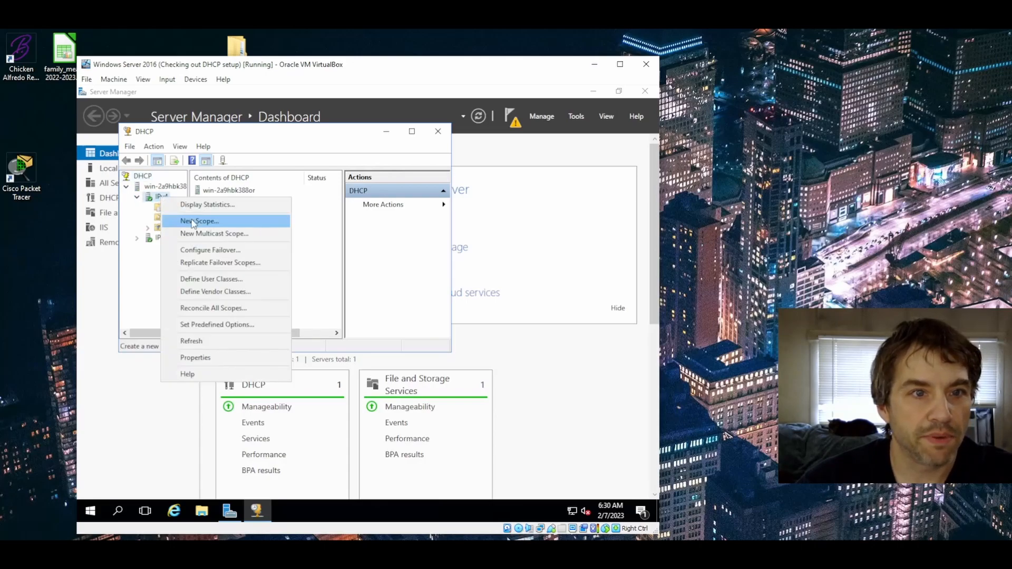
pyautogui.click(155, 202)
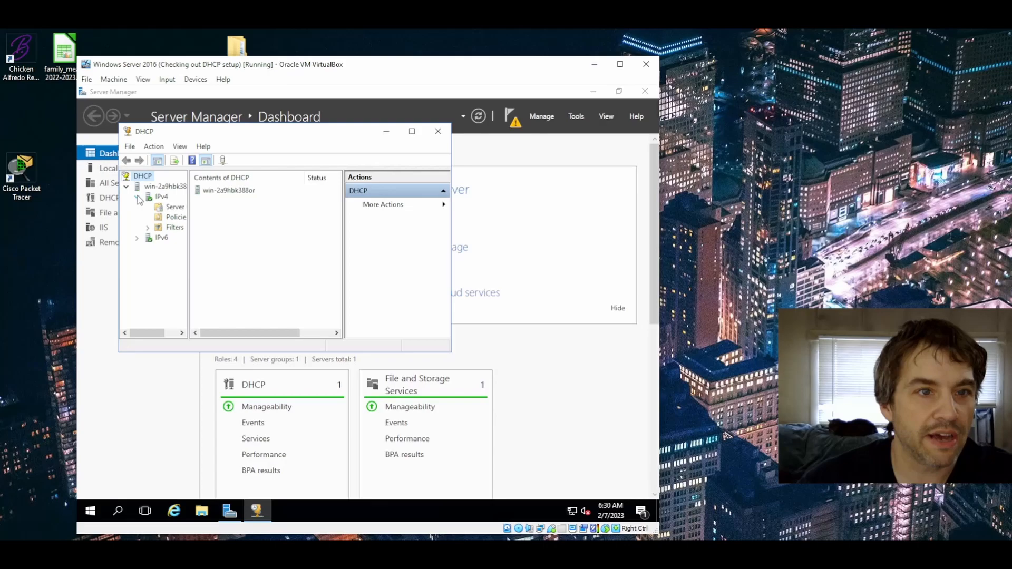
pyautogui.click(139, 198)
pyautogui.rightClick(152, 198)
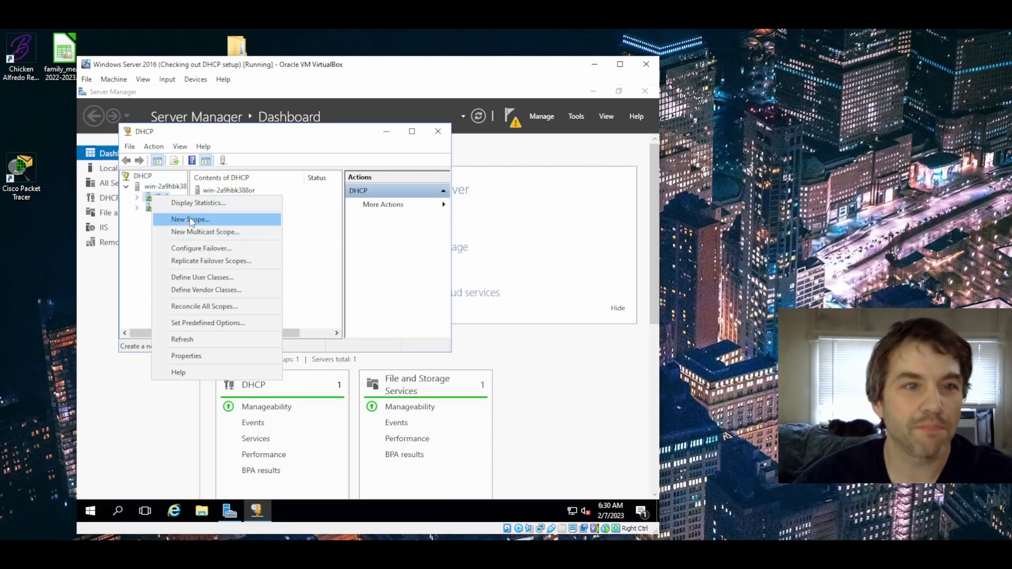
pyautogui.click(190, 221)
# Name the scope LAN with range 192.168.0.2–192.168.0.6 and a /29 mask.
pyautogui.click(350, 349)
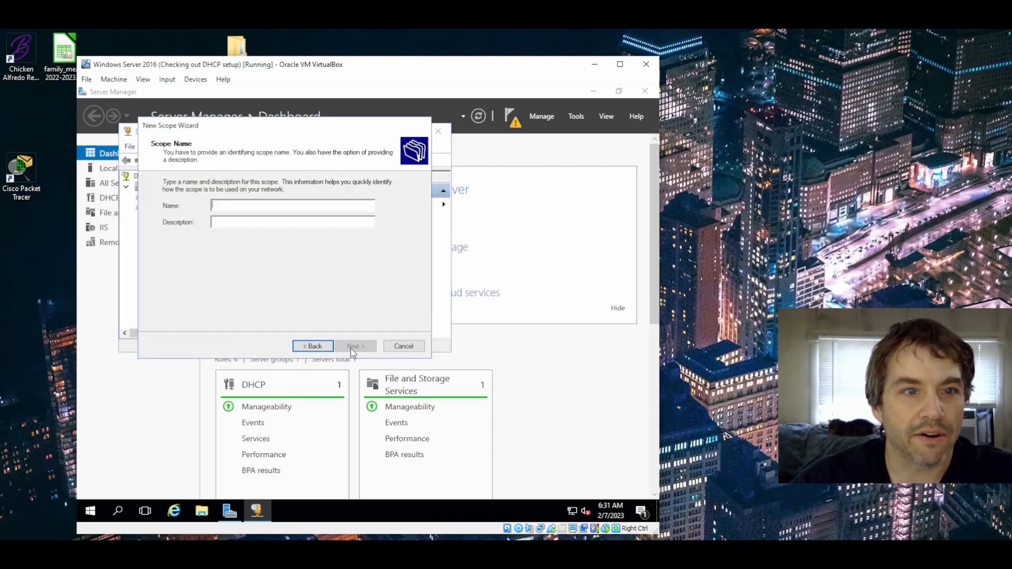
pyautogui.write('LAN')
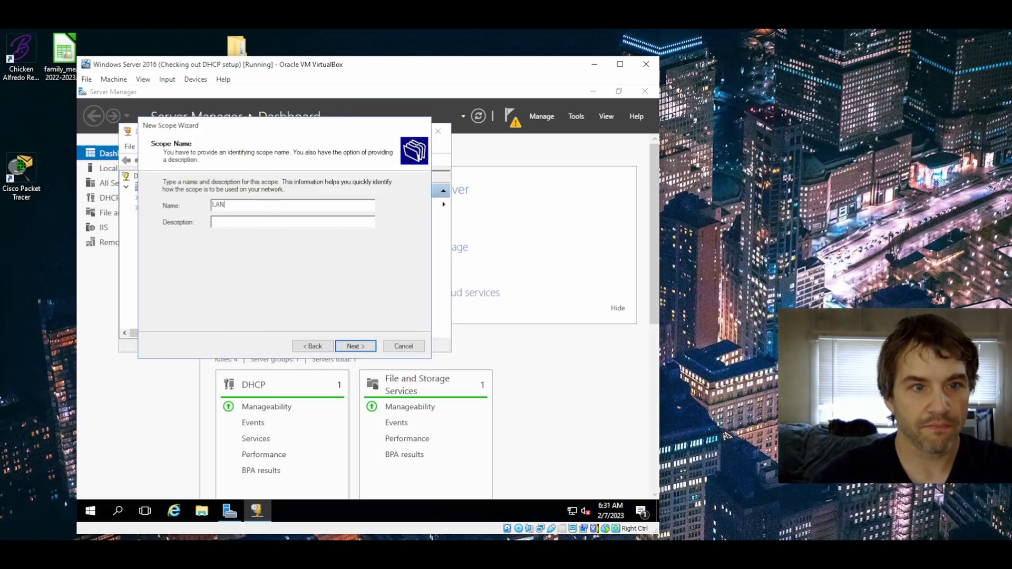
pyautogui.click(357, 346)
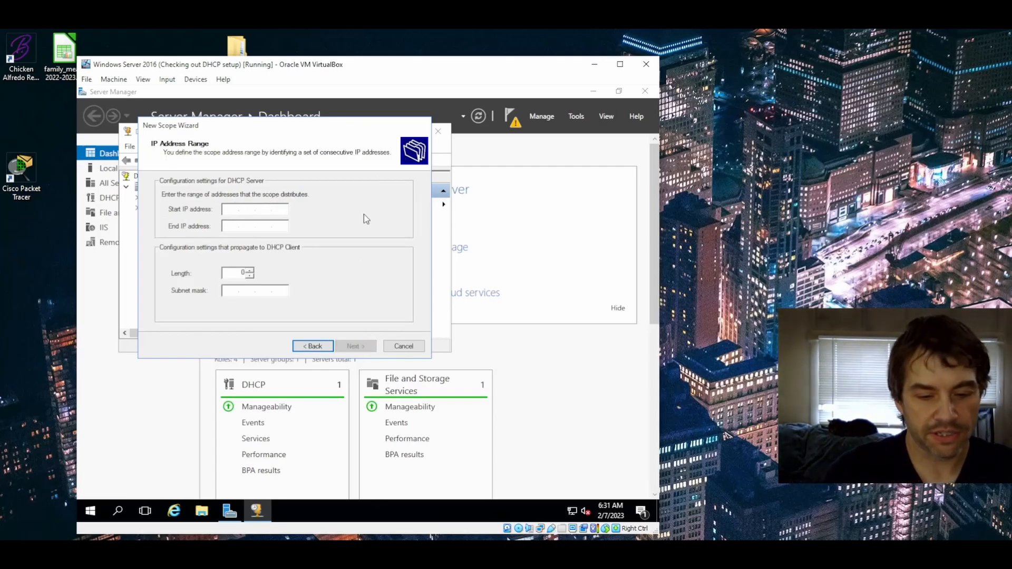
pyautogui.write('192.168.0.')
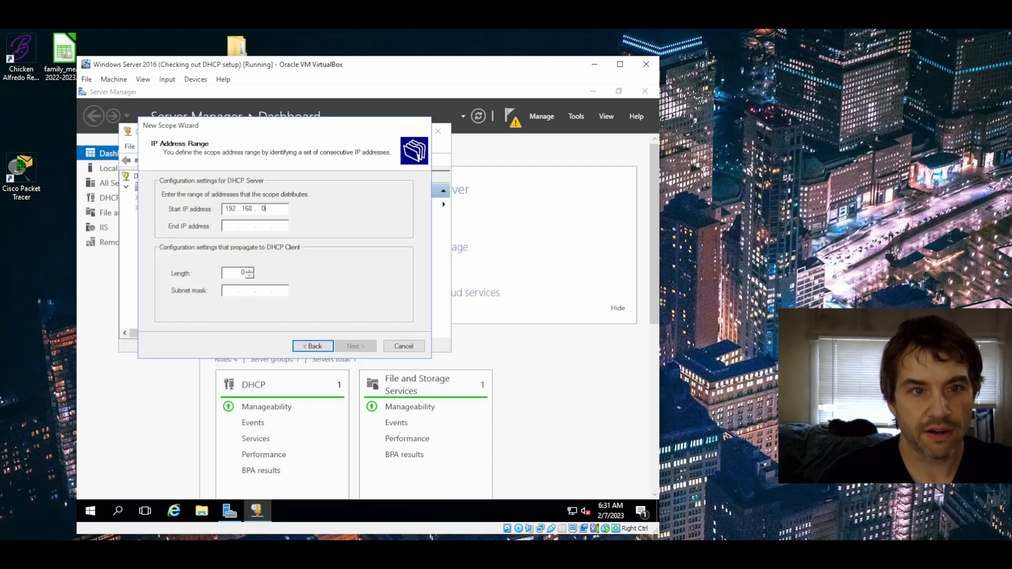
pyautogui.write('2')
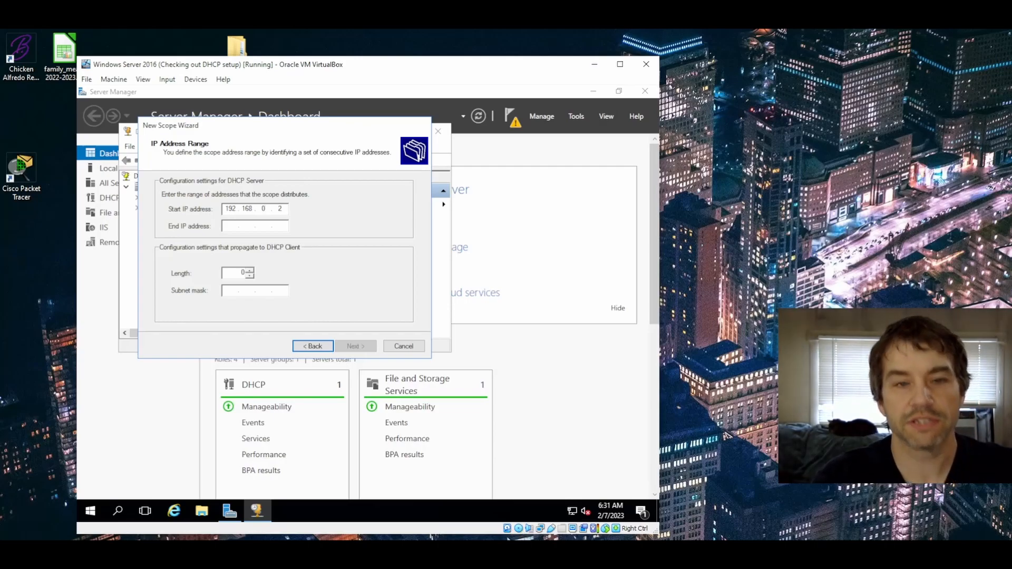
pyautogui.press('Tab')
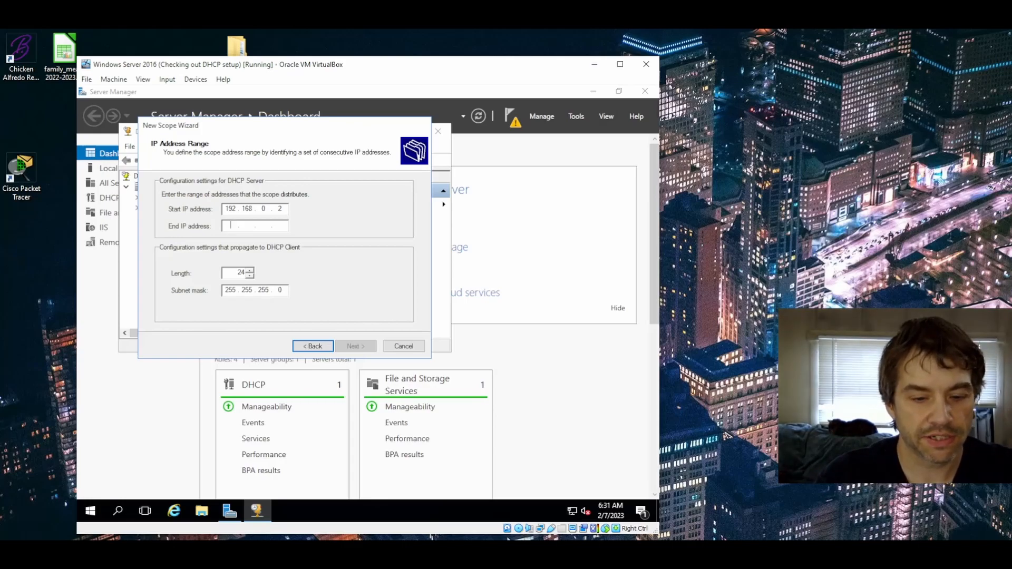
pyautogui.write('192.168.0.')
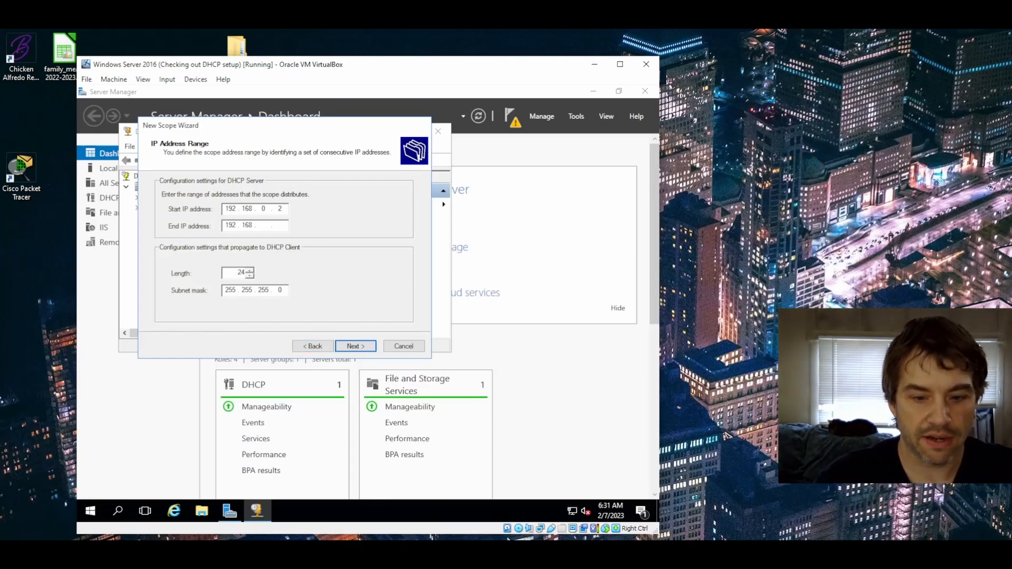
pyautogui.write('6')
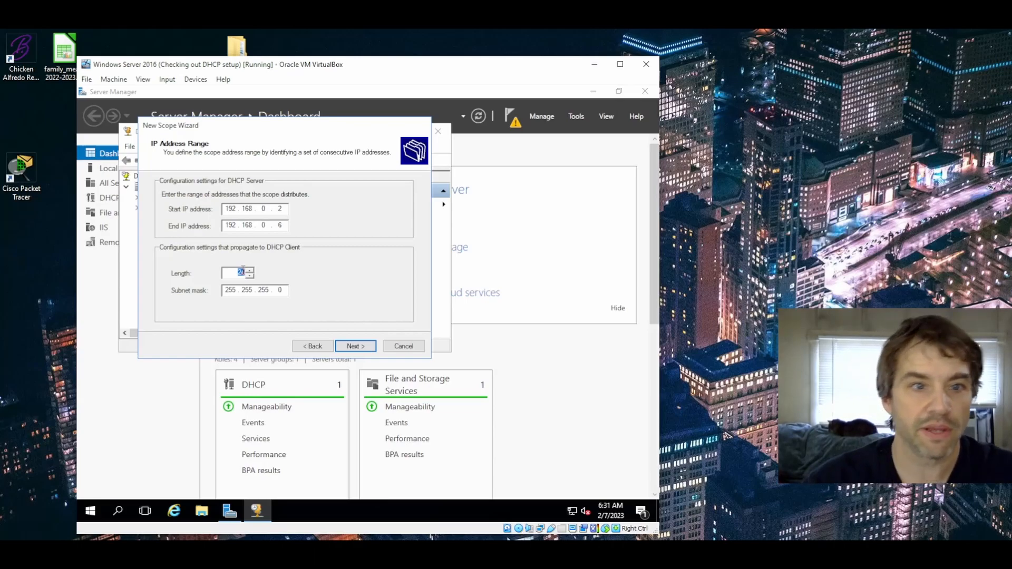
pyautogui.write('29')
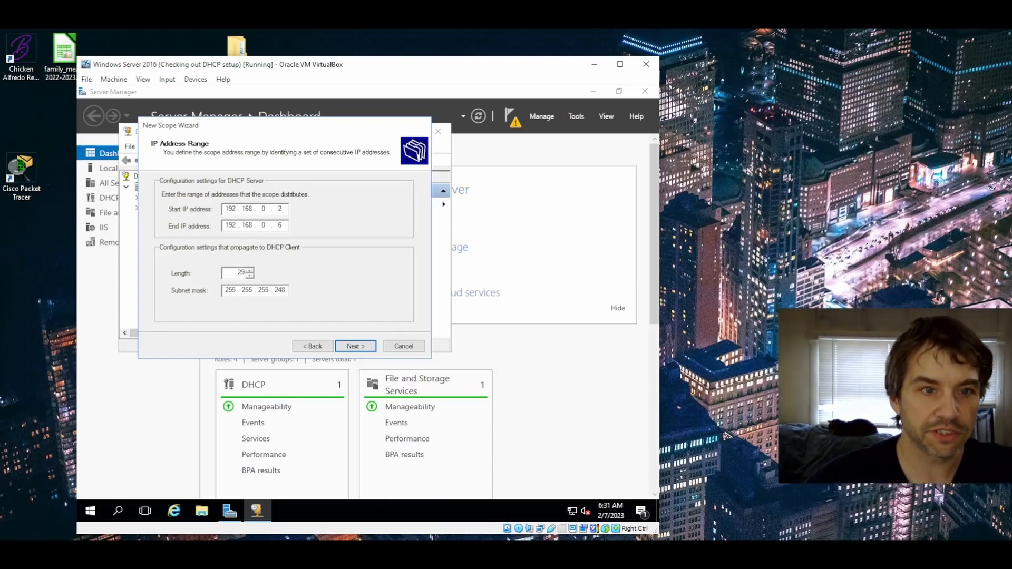
pyautogui.click(354, 347)
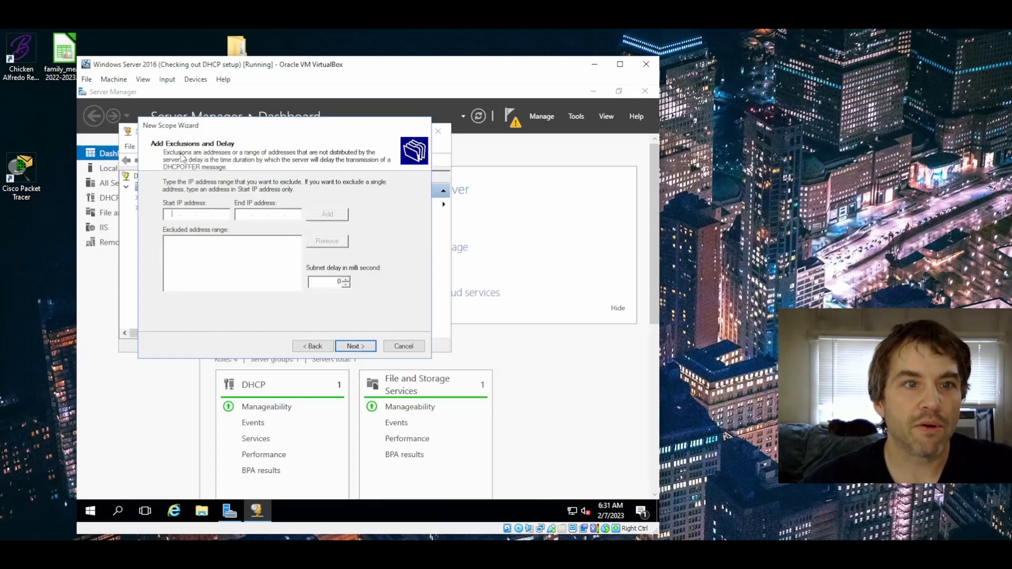
# Skip exclusions and lease changes, then add 192.168.0.1 as the default gateway.
pyautogui.click(354, 347)
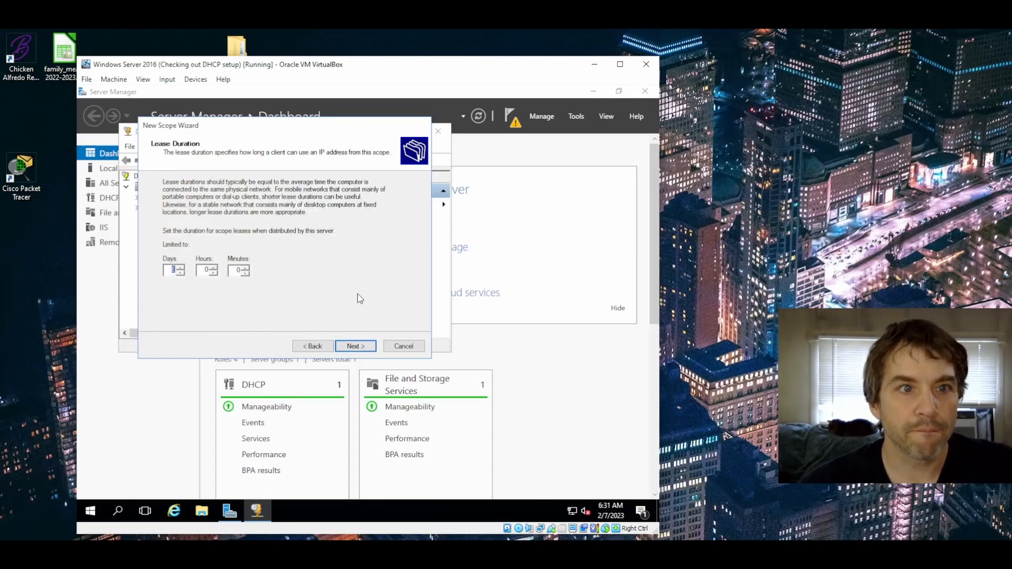
pyautogui.click(354, 346)
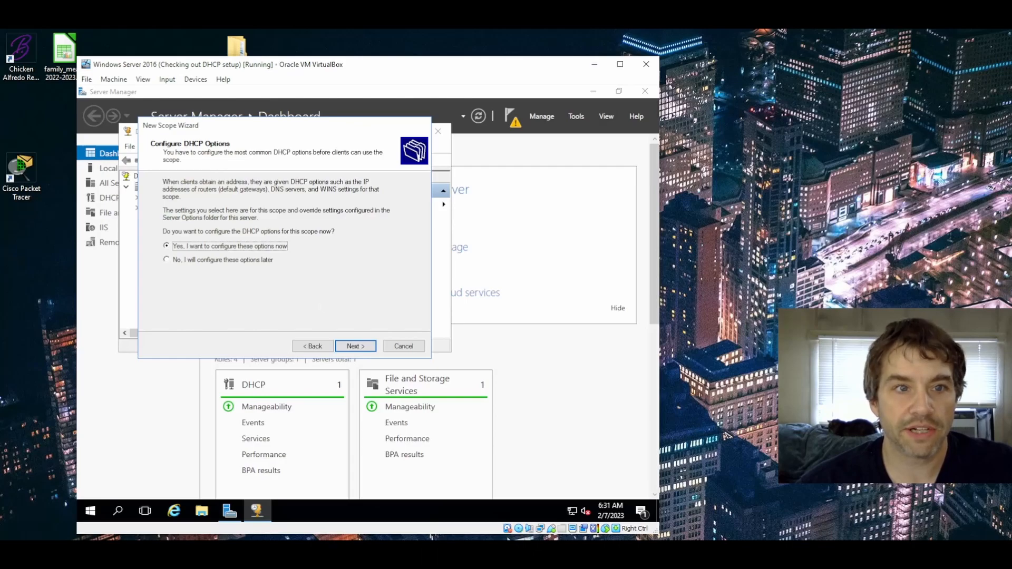
pyautogui.click(355, 349)
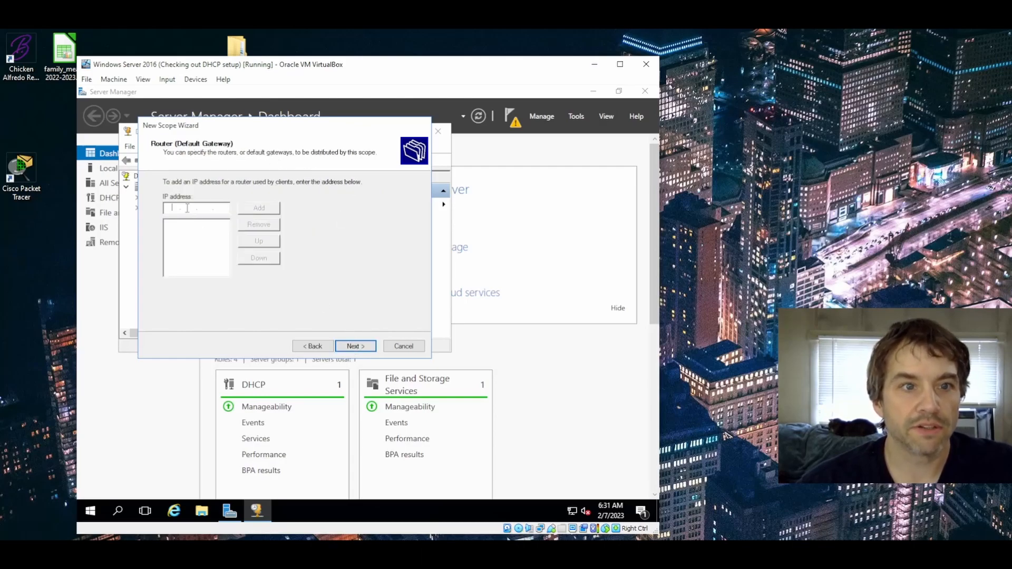
pyautogui.write('192 . . .')
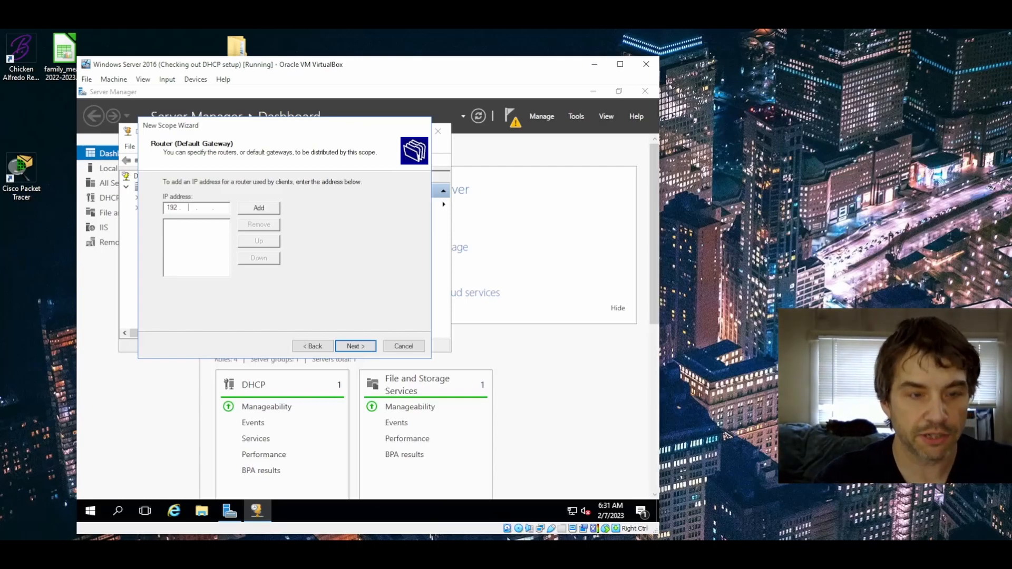
pyautogui.write('168')
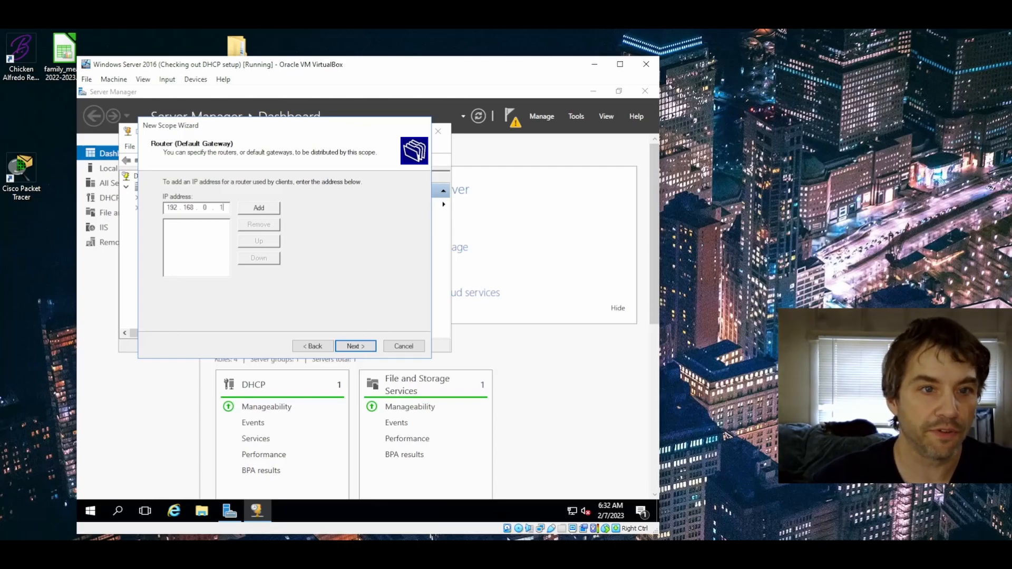
pyautogui.write('1')
pyautogui.click(275, 207)
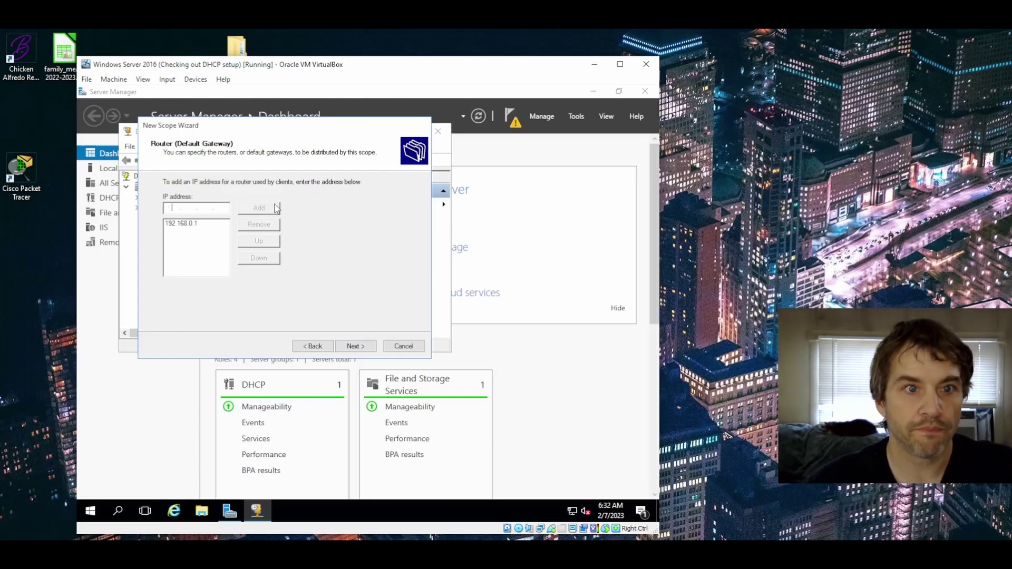
# Accept 192.168.0.1 as DNS server, skip WINS, activate the scope and finish.
pyautogui.click(354, 346)
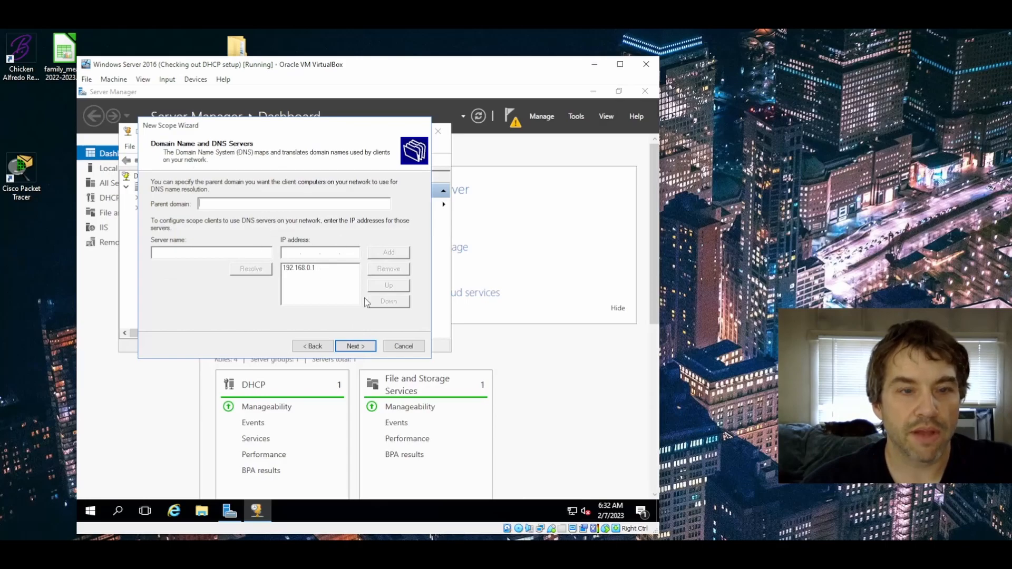
pyautogui.click(360, 347)
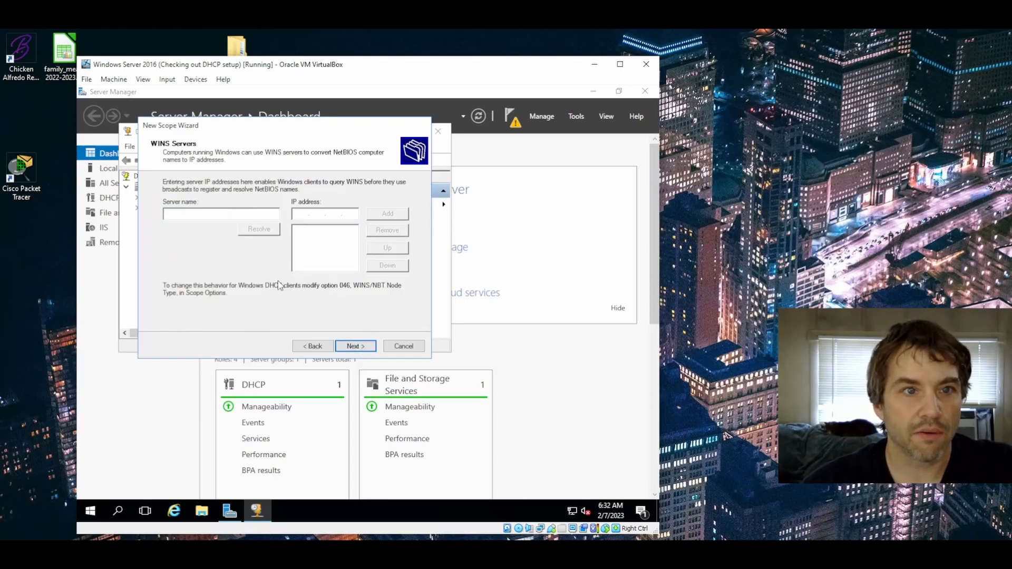
pyautogui.click(357, 346)
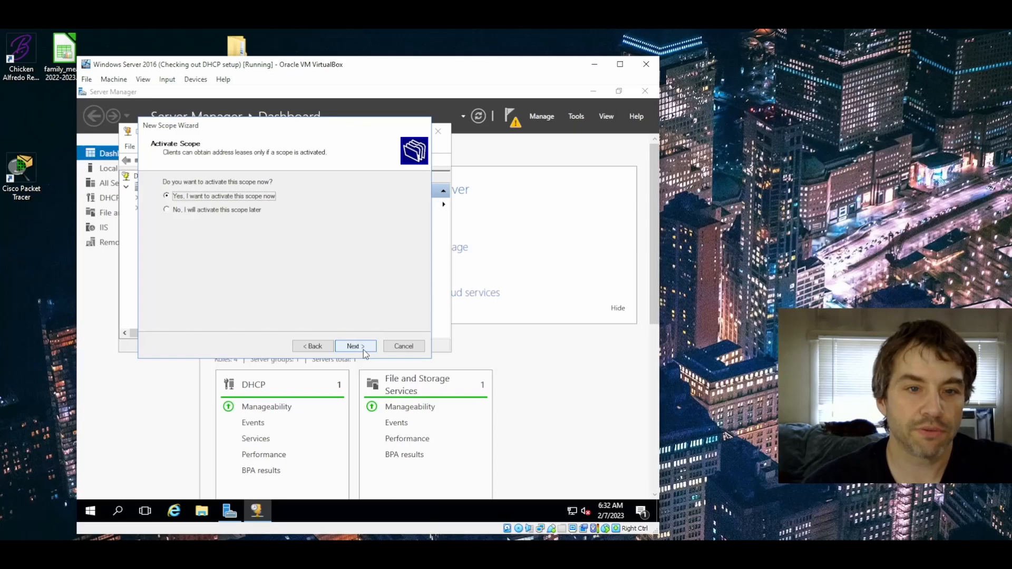
pyautogui.click(354, 347)
pyautogui.click(363, 348)
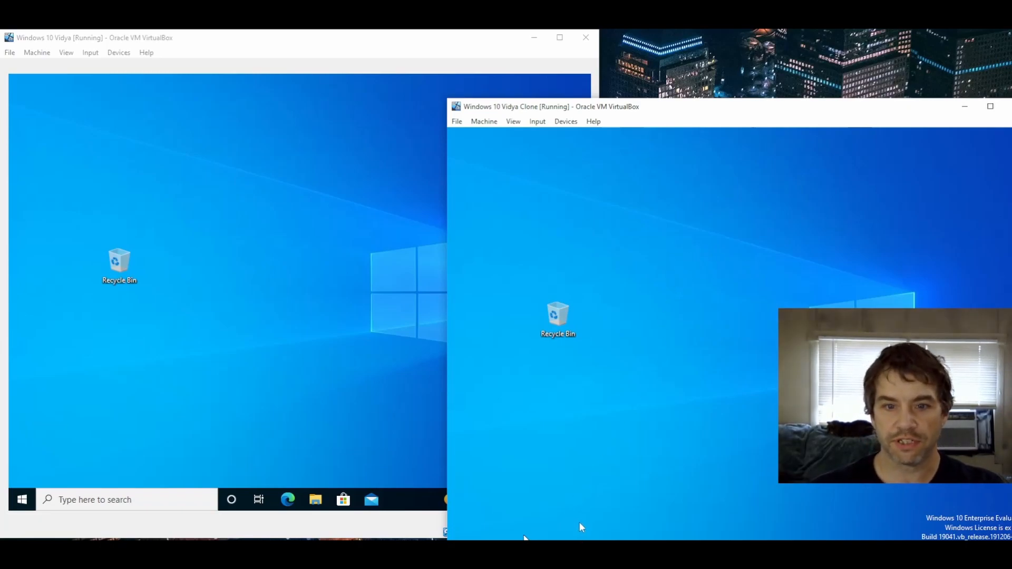
# Run ipconfig in the clone VM's Command Prompt to see its DHCP lease, then switch VMs.
pyautogui.press('super+s')
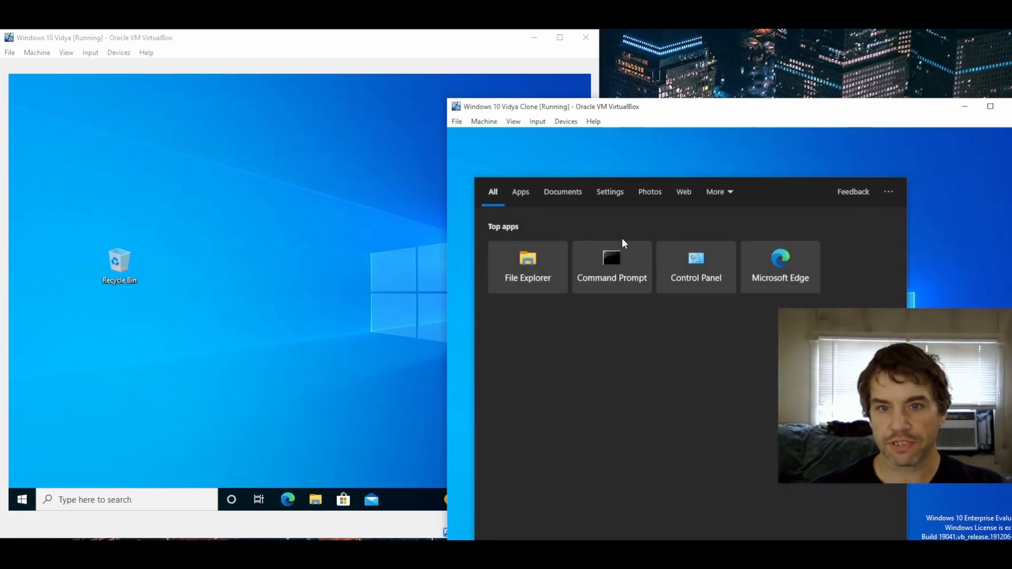
pyautogui.click(620, 262)
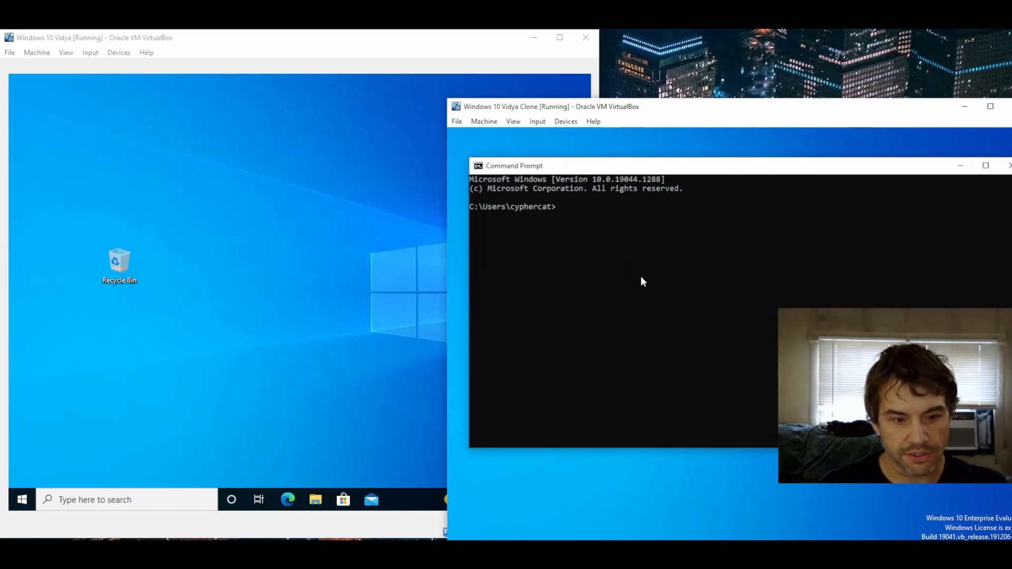
pyautogui.write('ipconfig')
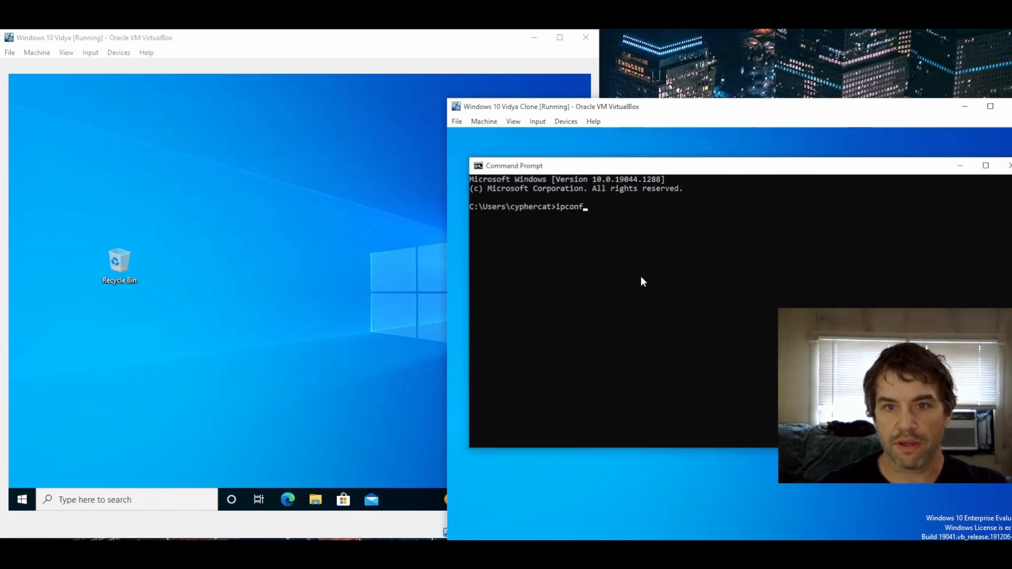
pyautogui.press('Return')
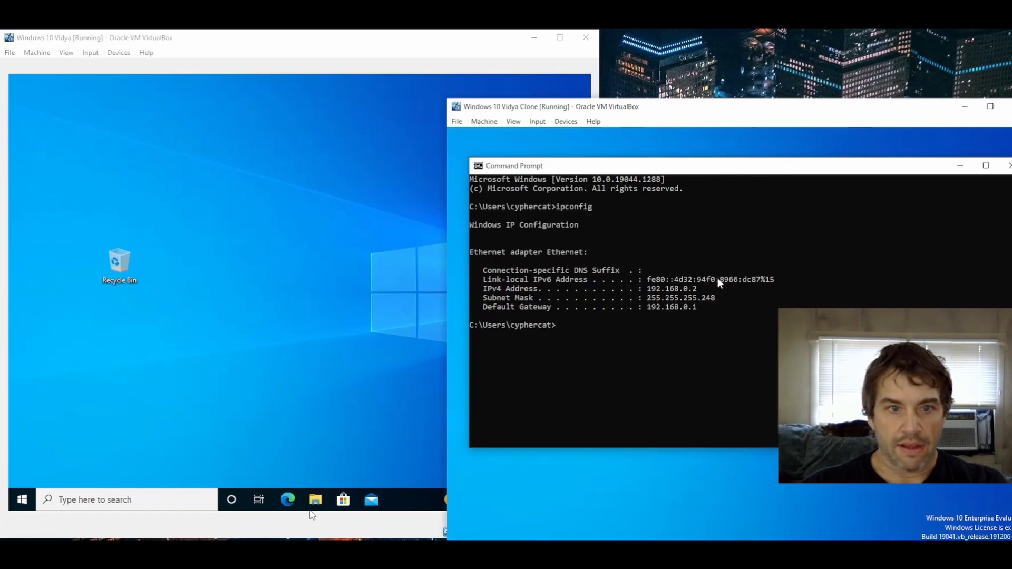
pyautogui.click(111, 440)
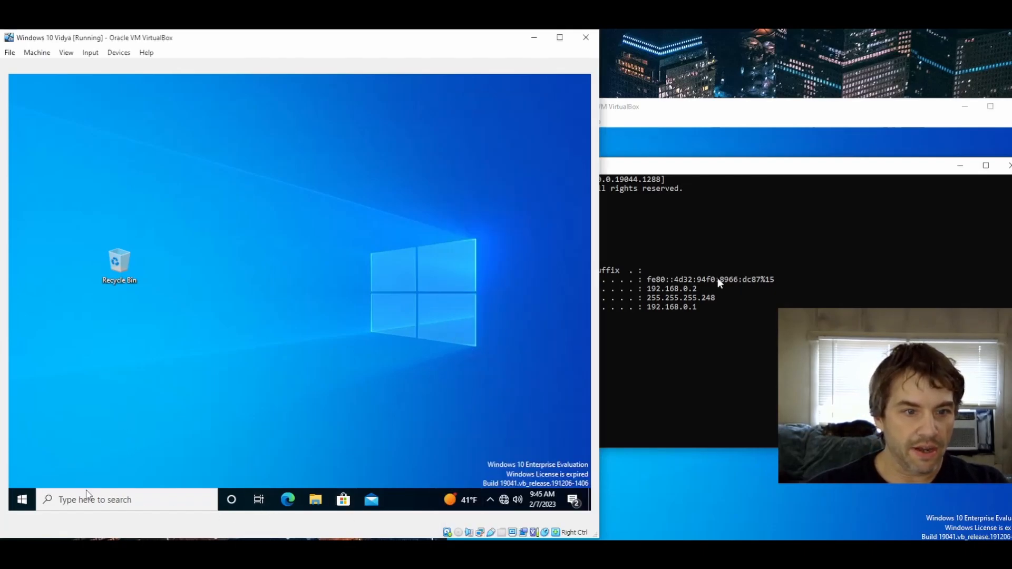
# In the first Windows 10 VM run ipconfig and ping 8.8.8.8 successfully.
pyautogui.click(86, 499)
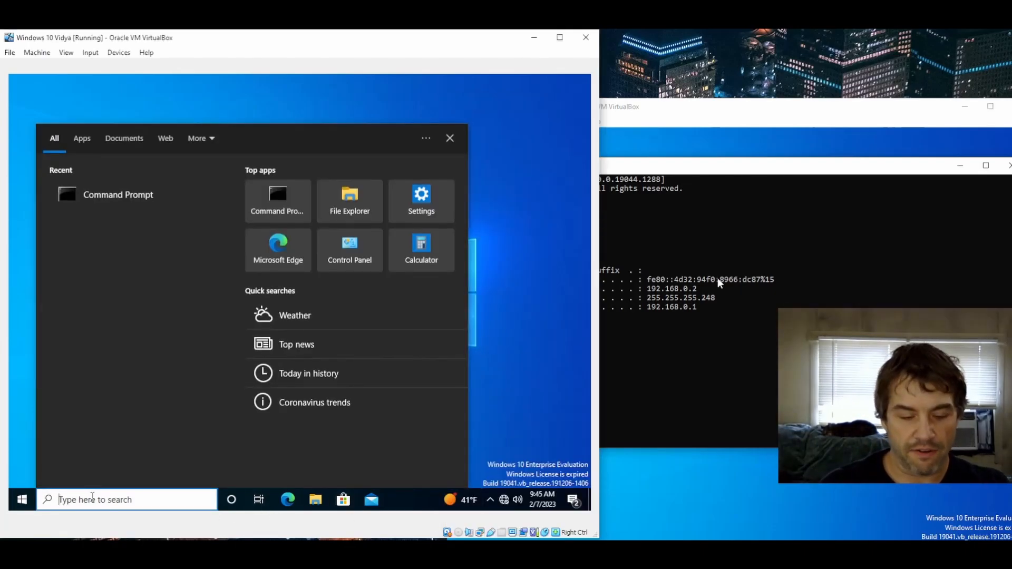
pyautogui.write('cmd')
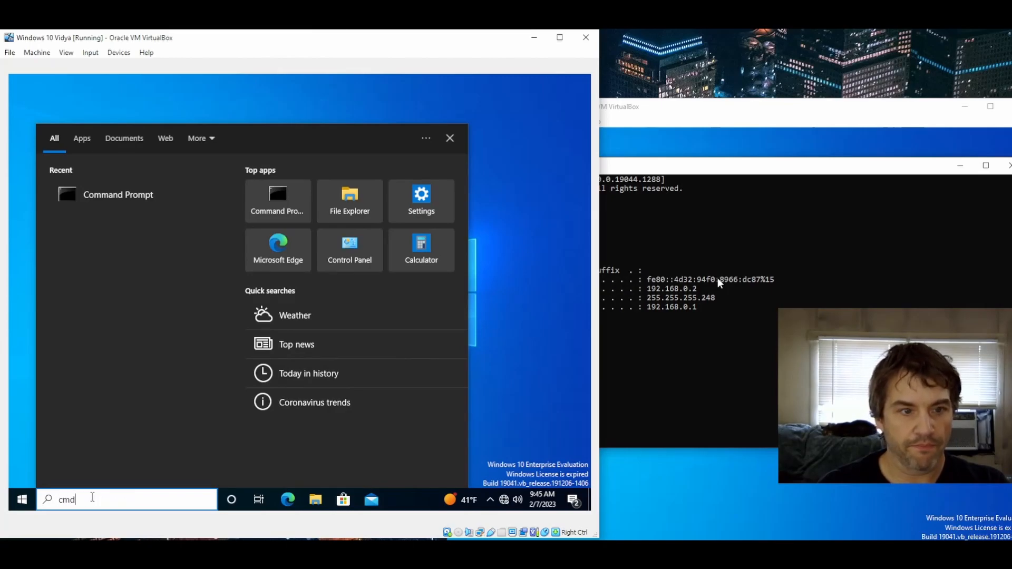
pyautogui.press('Return')
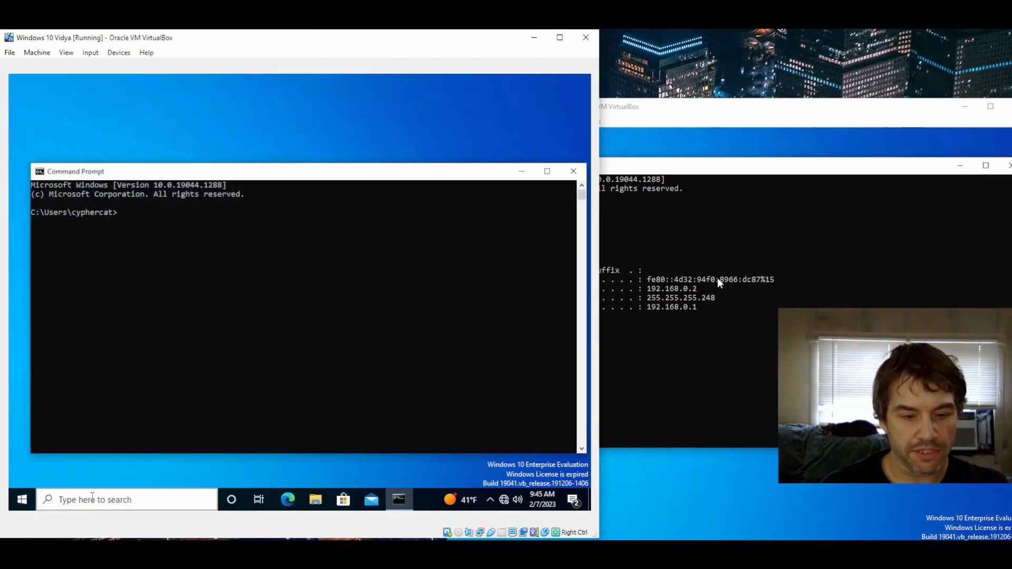
pyautogui.write('ipconfig')
pyautogui.press('Return')
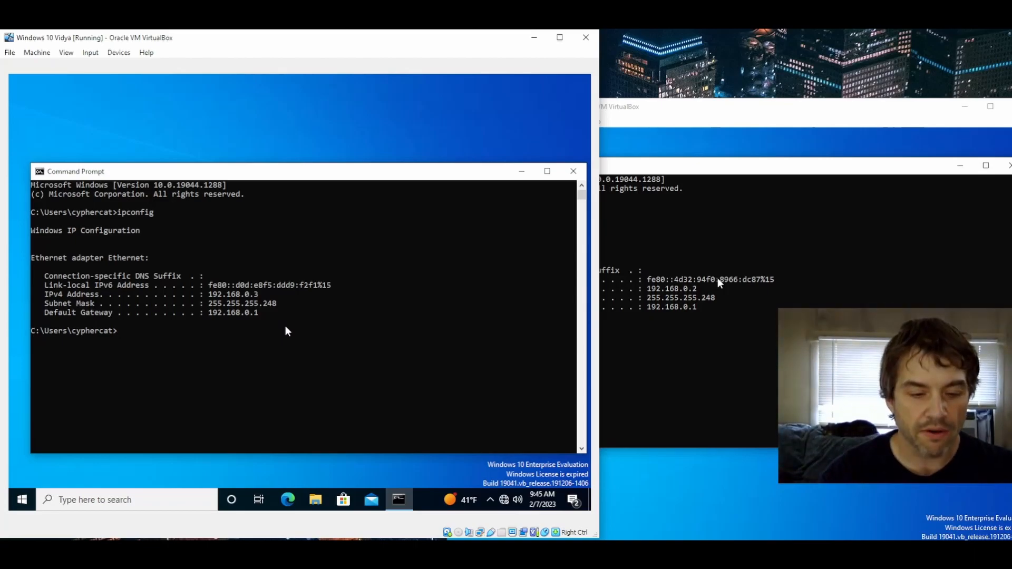
pyautogui.write('ping 8.')
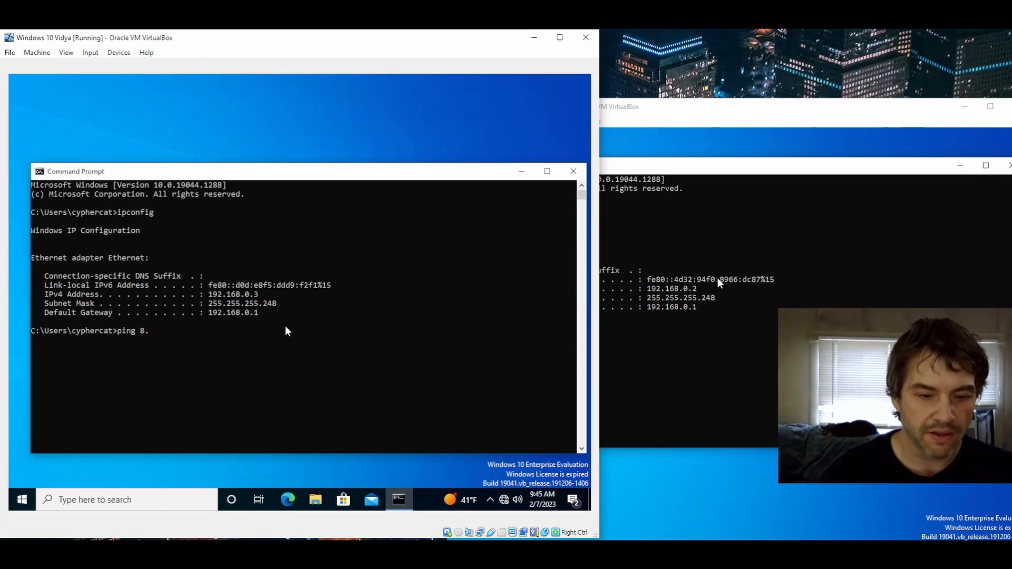
pyautogui.write('8.8.')
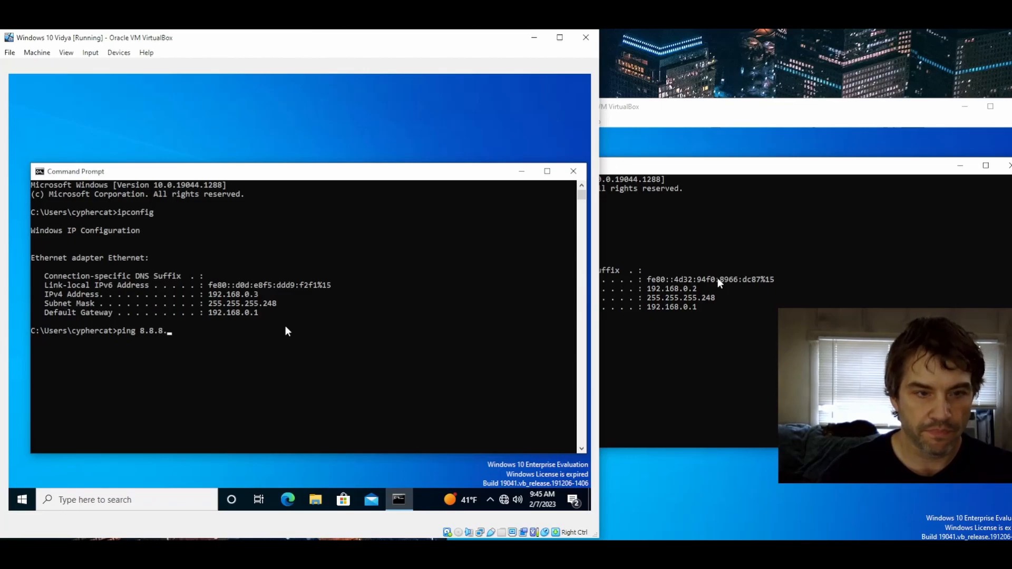
pyautogui.write('878')
pyautogui.press('Return')
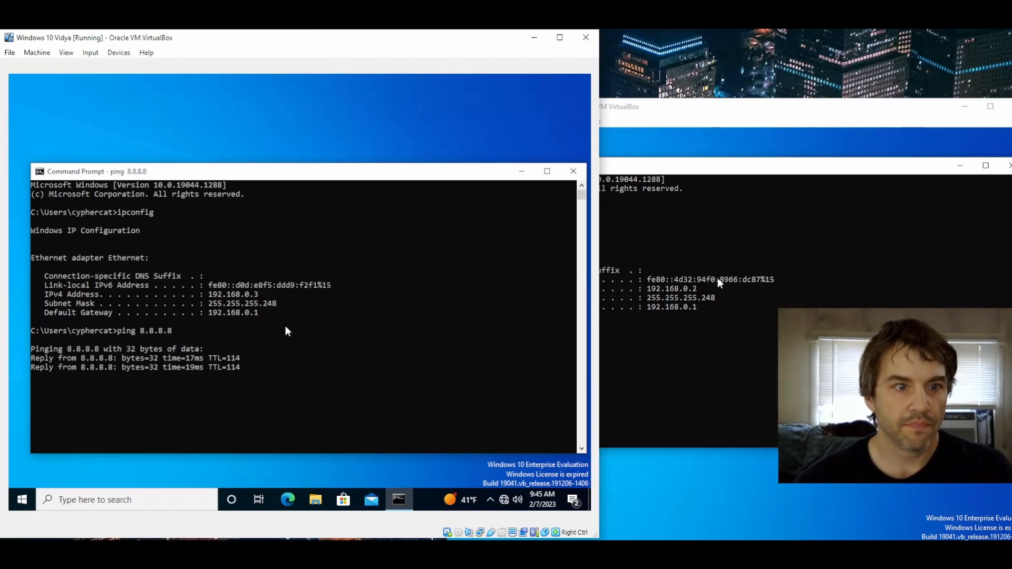
pyautogui.hotkey('ctrl', 'c')
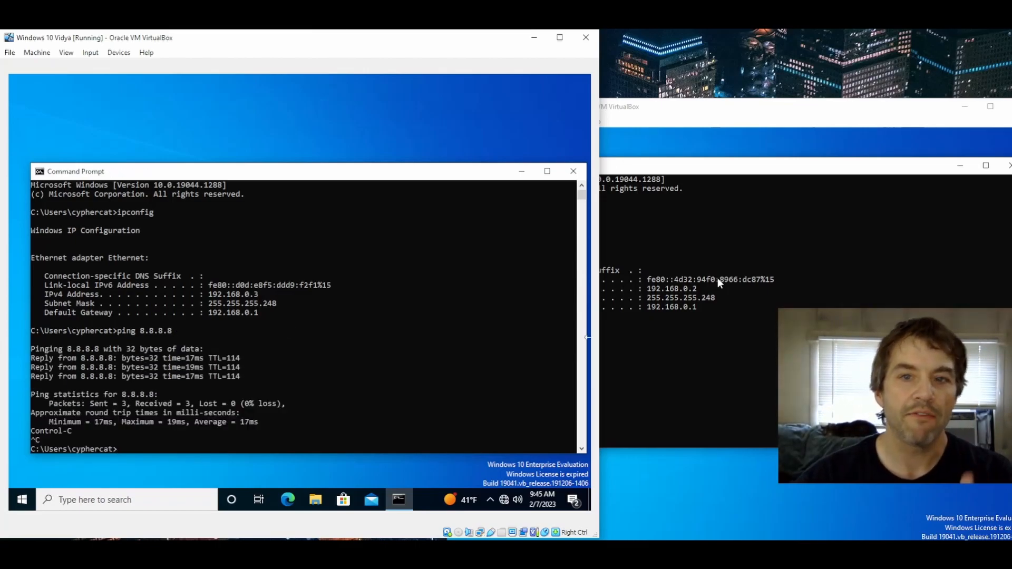
# Ping 8.8.8.8 from the clone, then try ping google.com, which fails to resolve.
pyautogui.click(717, 278)
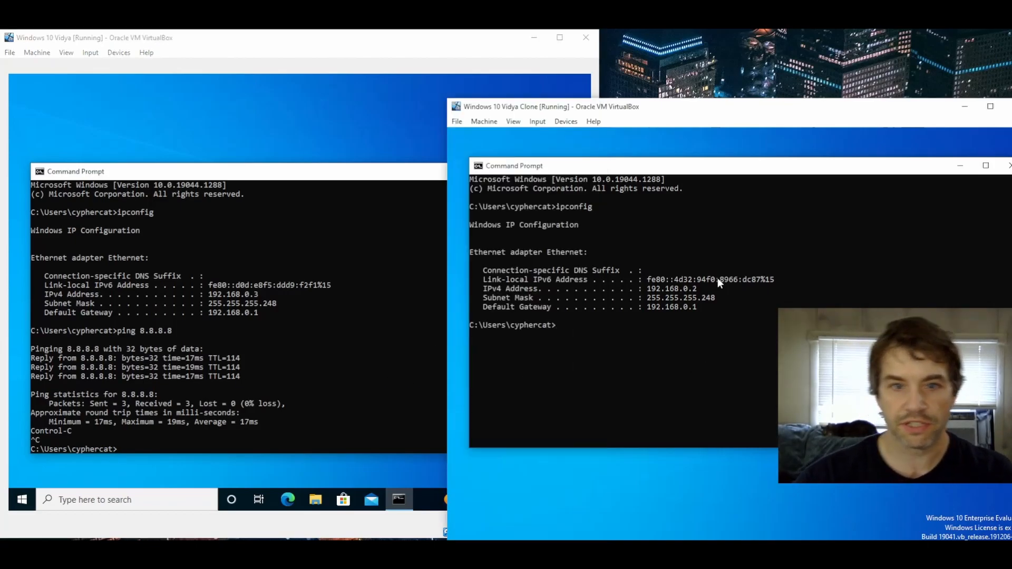
pyautogui.write('ping 8.')
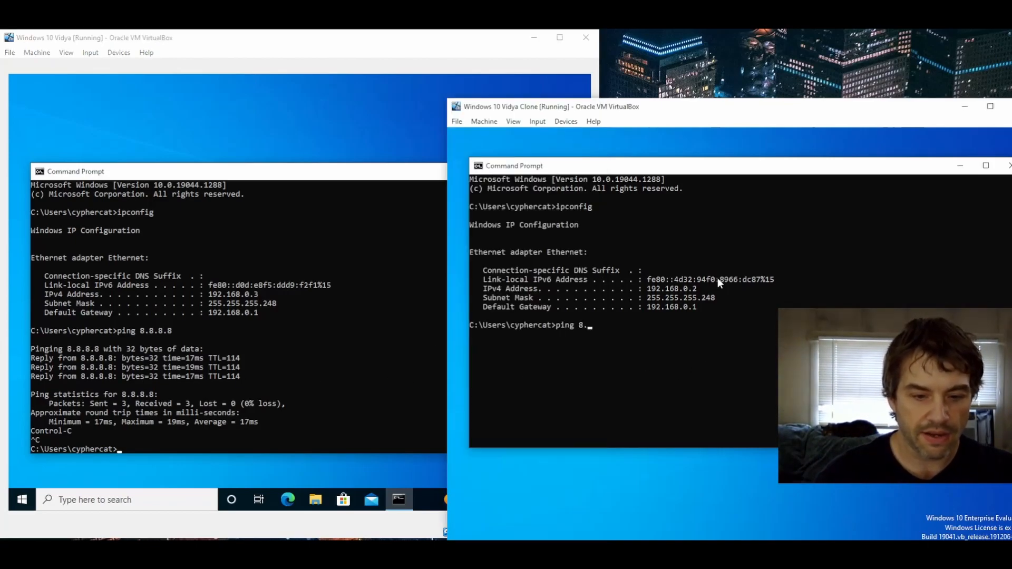
pyautogui.write('8.8.8')
pyautogui.press('Return')
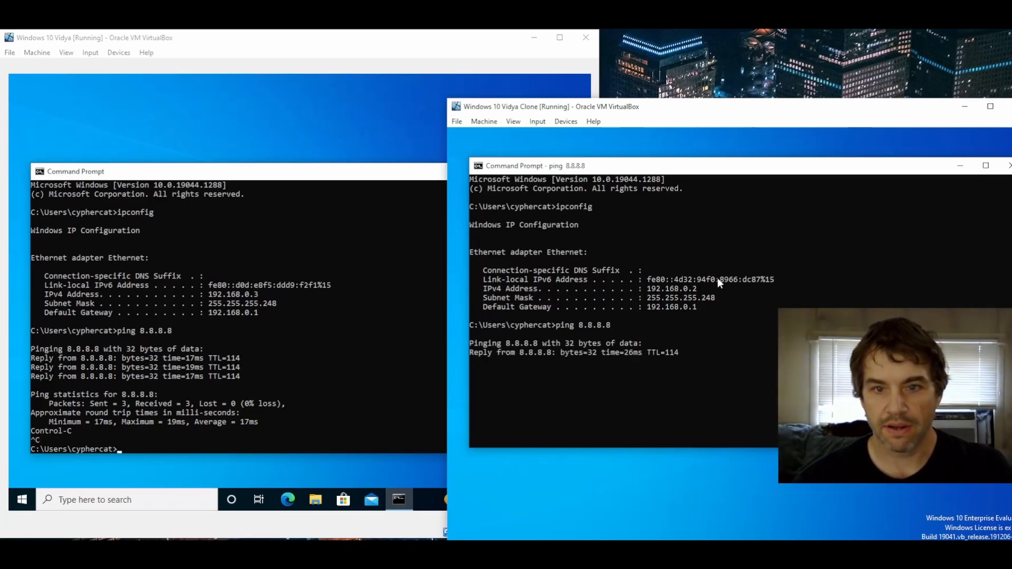
pyautogui.hotkey('ctrl', 'c')
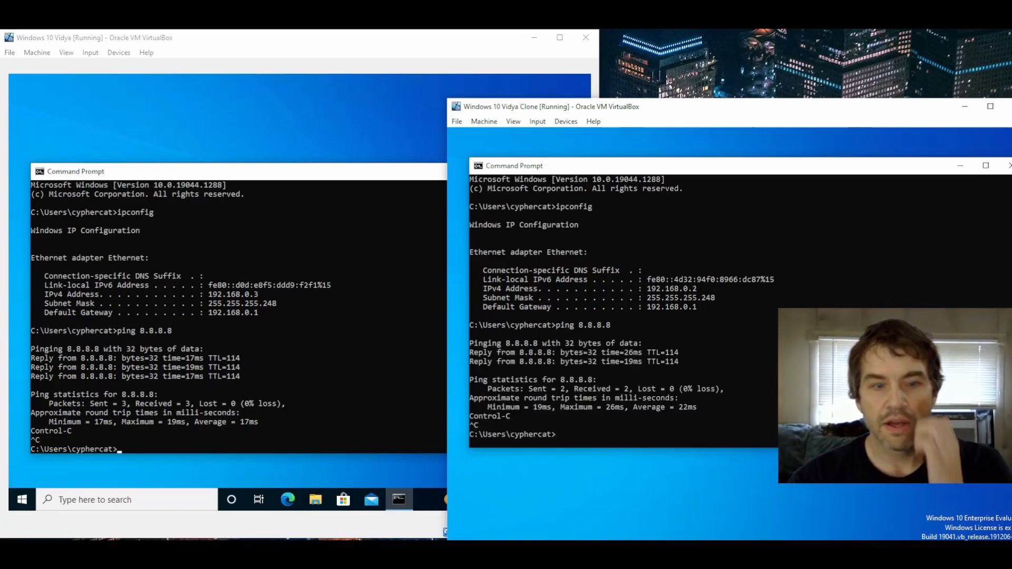
pyautogui.click(469, 344)
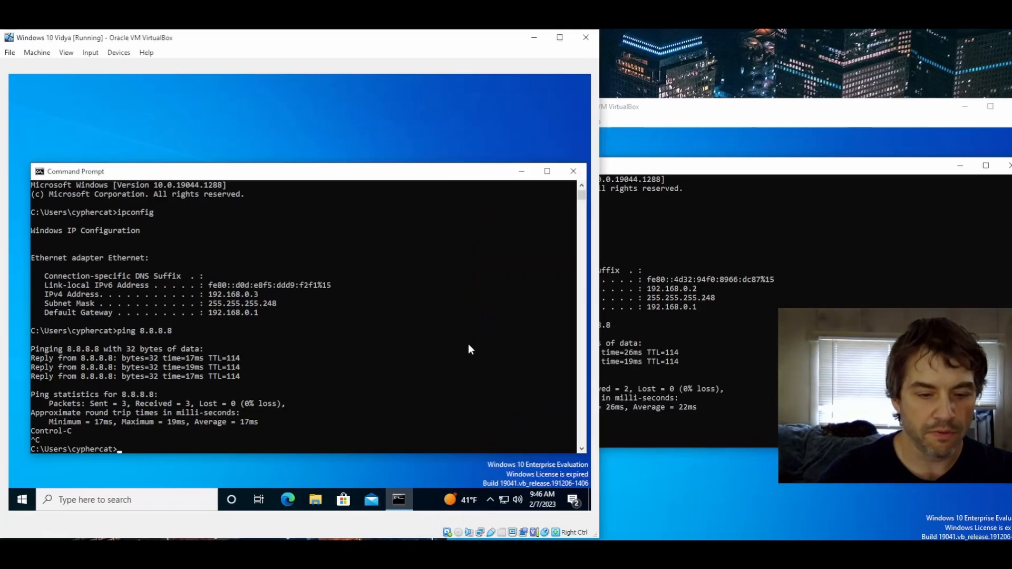
pyautogui.write('ping g')
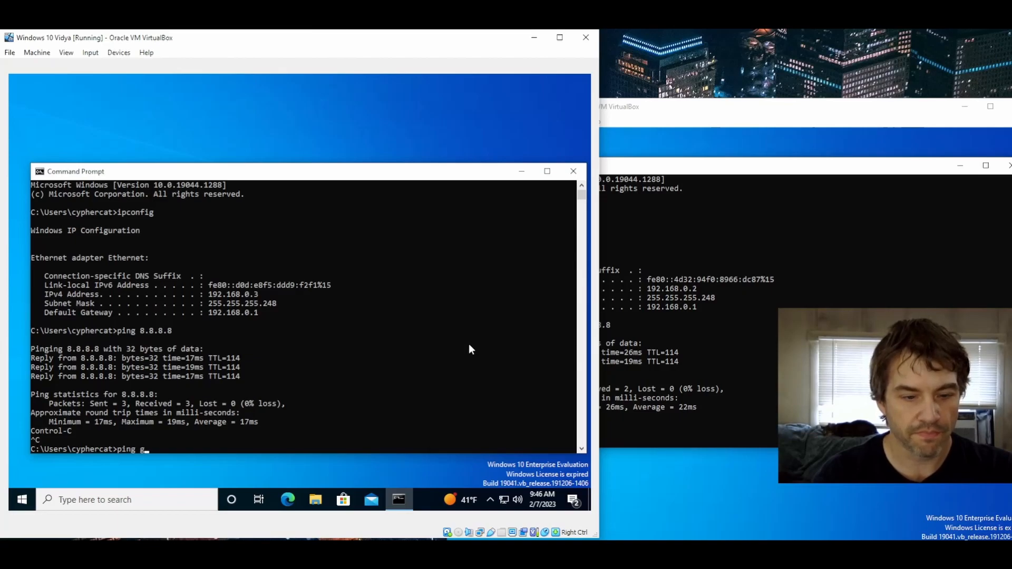
pyautogui.write('oogle.com')
pyautogui.press('Return')
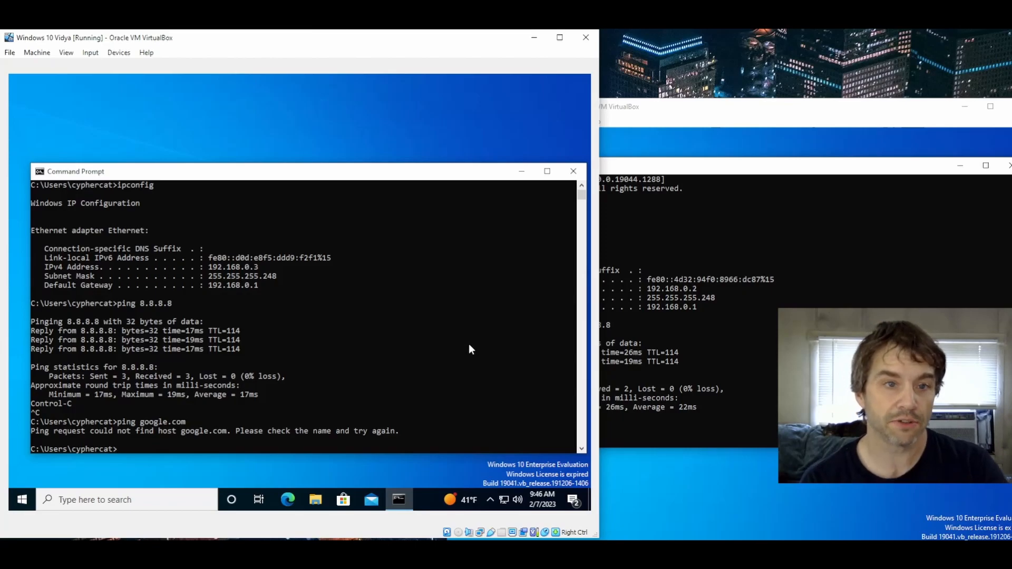
pyautogui.hotkey('alt', 'Tab')
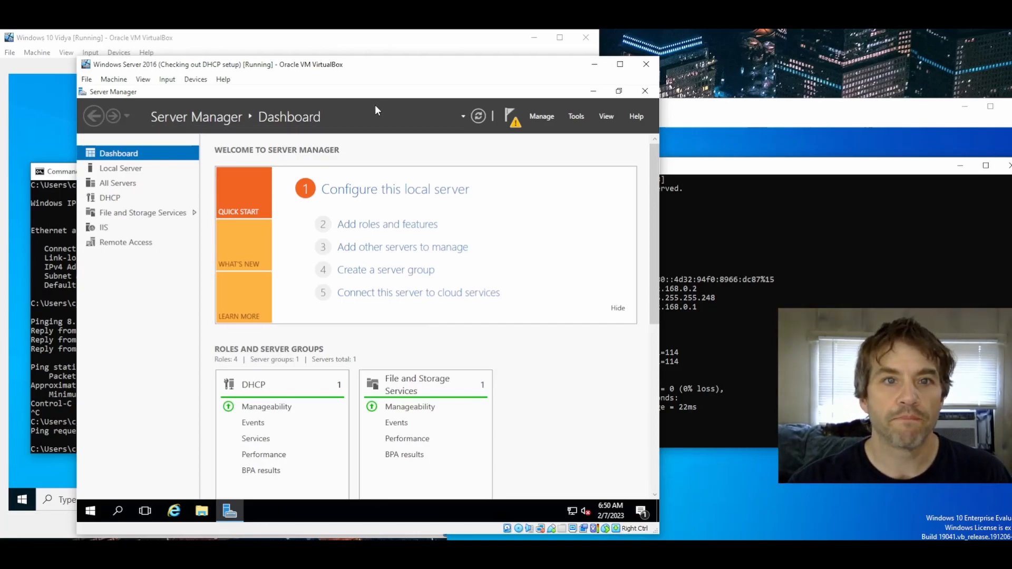
# Drag the Windows Server 2016 VM window down and right to the centre of the screen.
pyautogui.moveTo(371, 66); pyautogui.dragTo(535, 141)
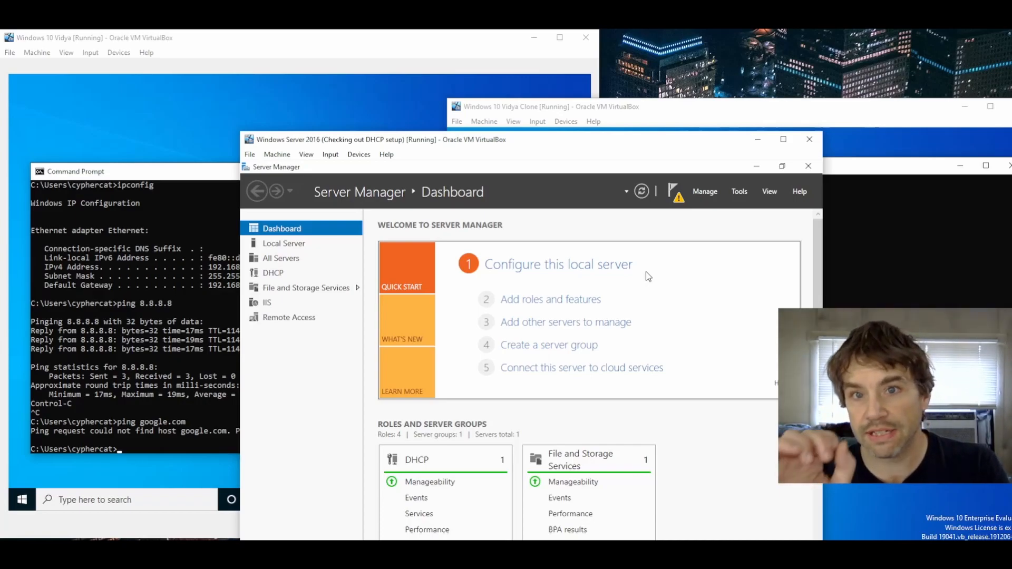
# Start Add Roles and Features with role-based installation on the local server.
pyautogui.click(707, 194)
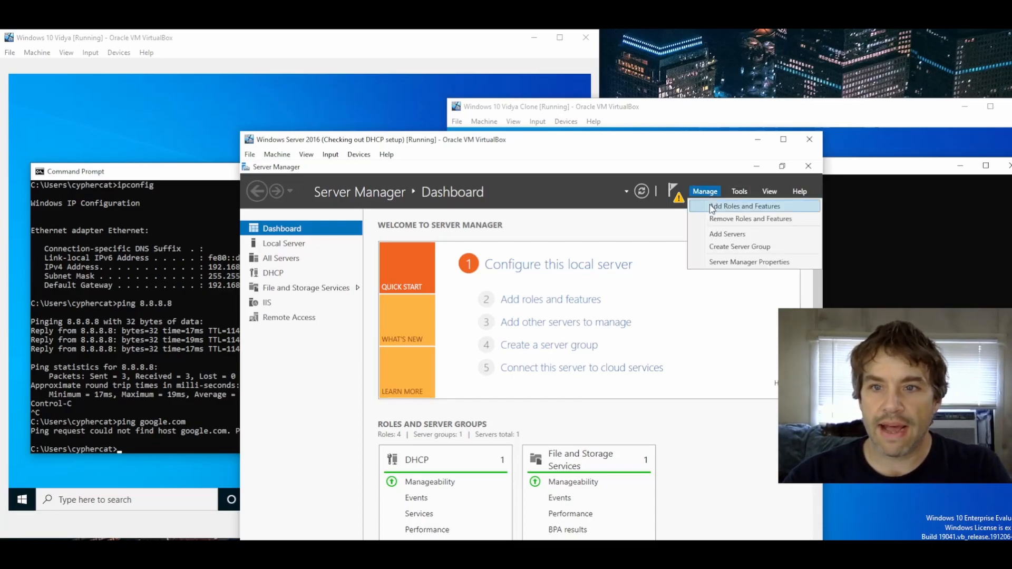
pyautogui.click(711, 208)
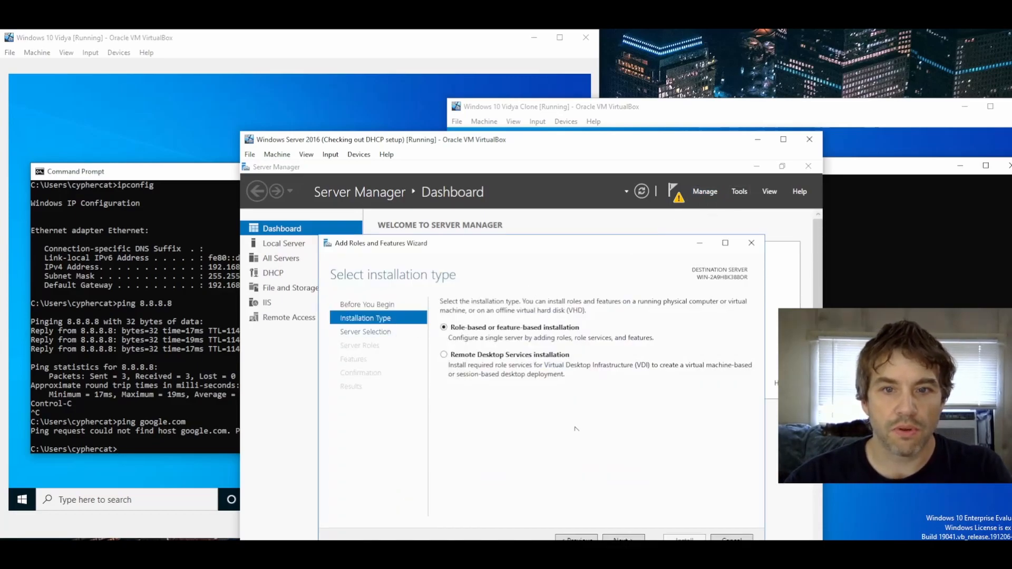
pyautogui.click(623, 540)
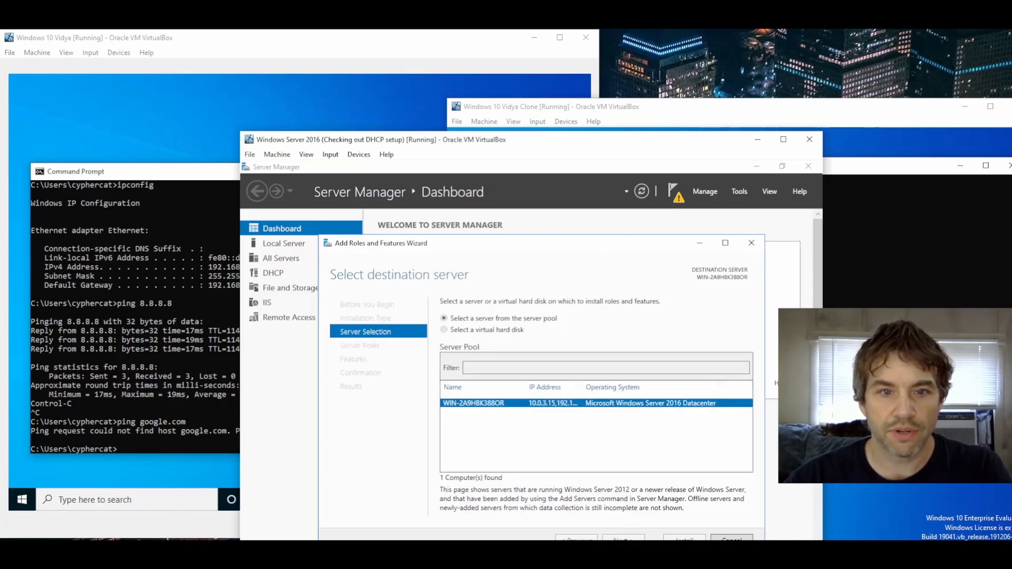
pyautogui.click(623, 540)
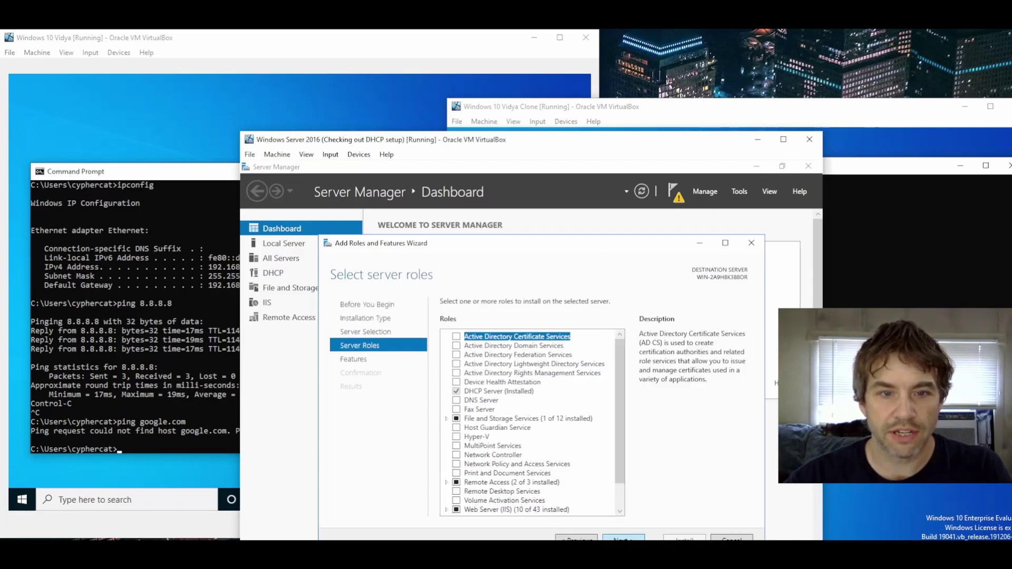
# Select the DNS Server role with its management tools and install it.
pyautogui.click(457, 401)
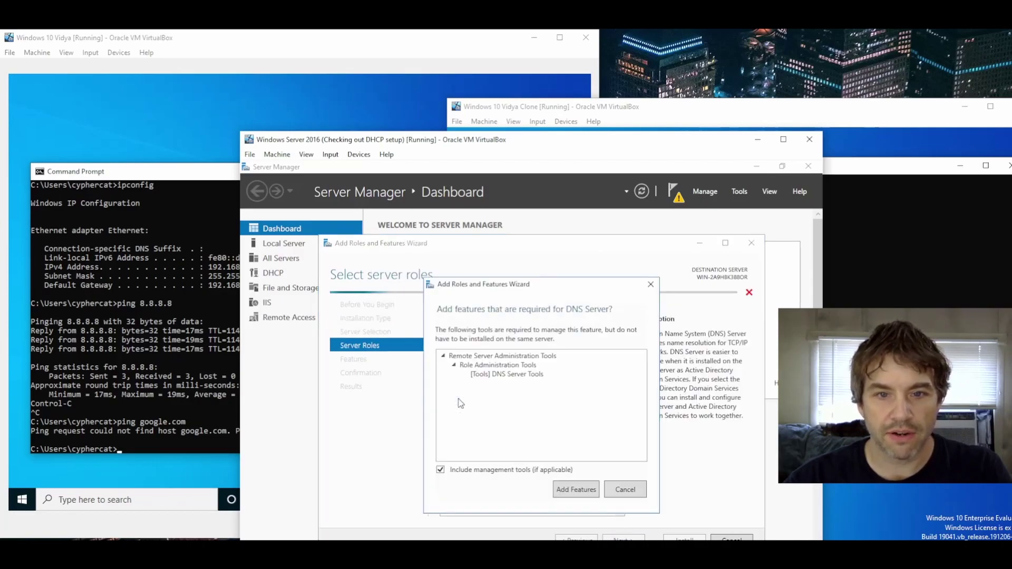
pyautogui.click(576, 489)
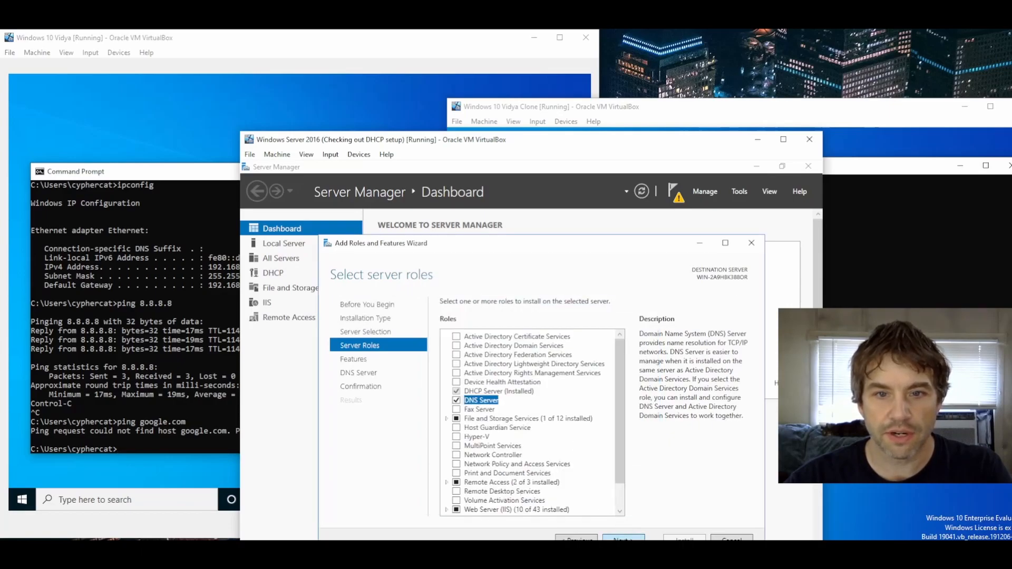
pyautogui.click(624, 540)
pyautogui.click(623, 540)
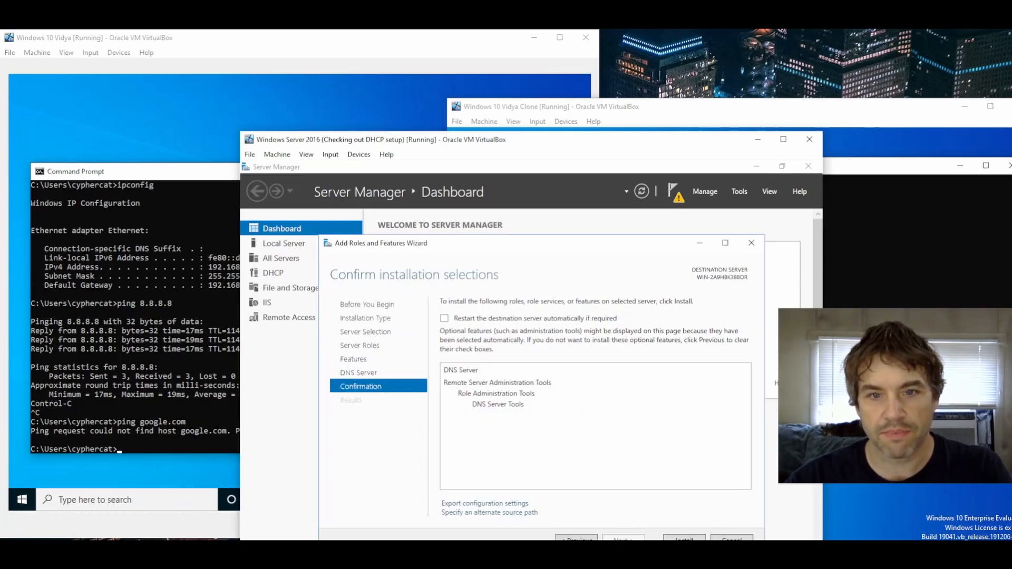
pyautogui.click(685, 540)
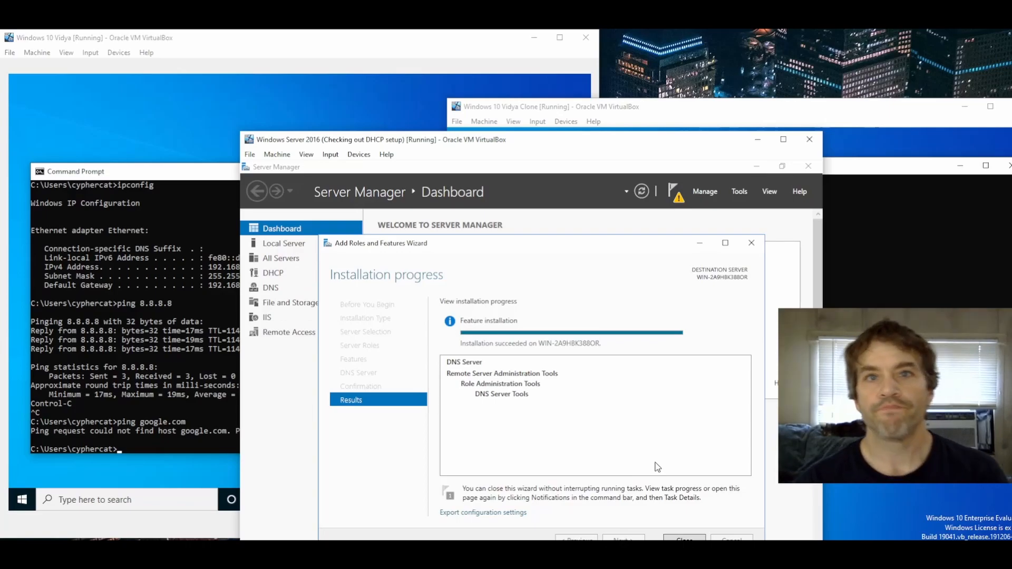
# Launch the Configure a DNS Server Wizard from DNS Manager for the local server.
pyautogui.click(693, 537)
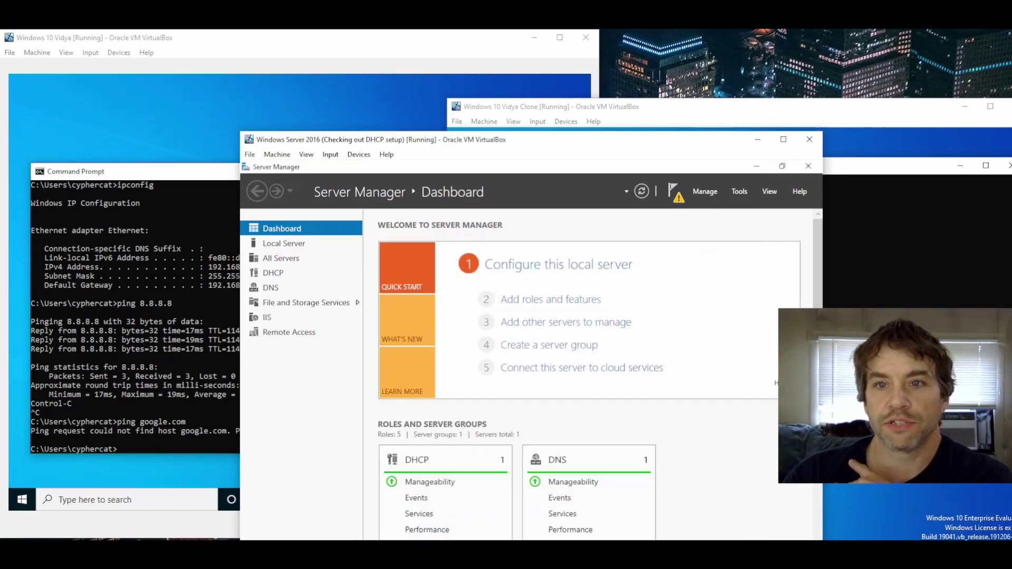
pyautogui.click(741, 191)
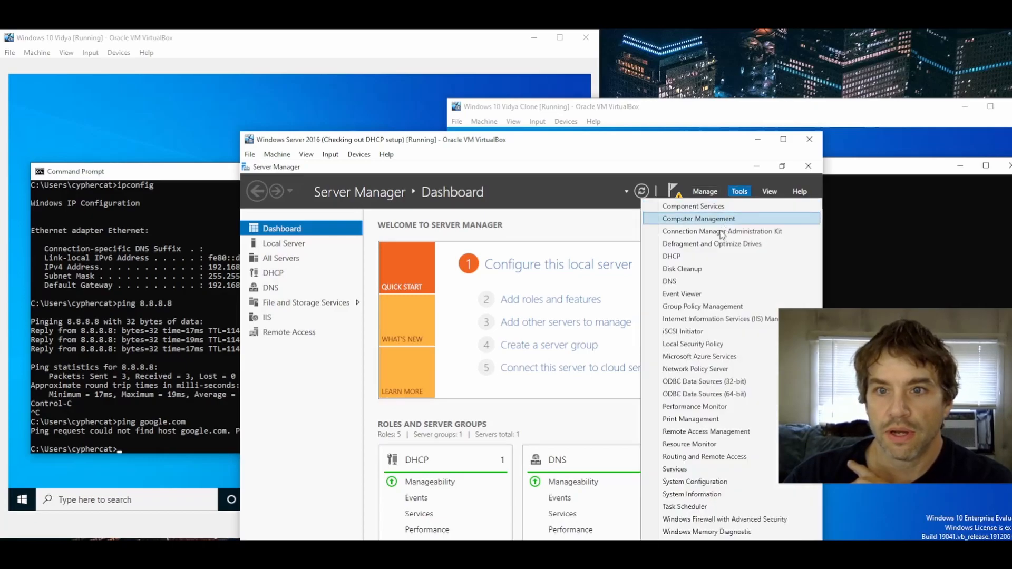
pyautogui.click(708, 278)
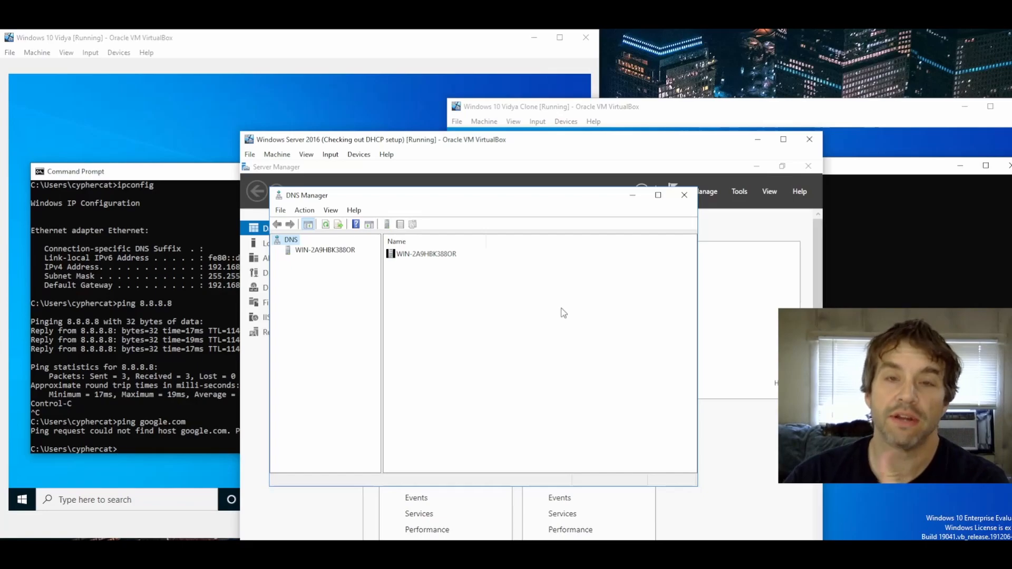
pyautogui.click(340, 252)
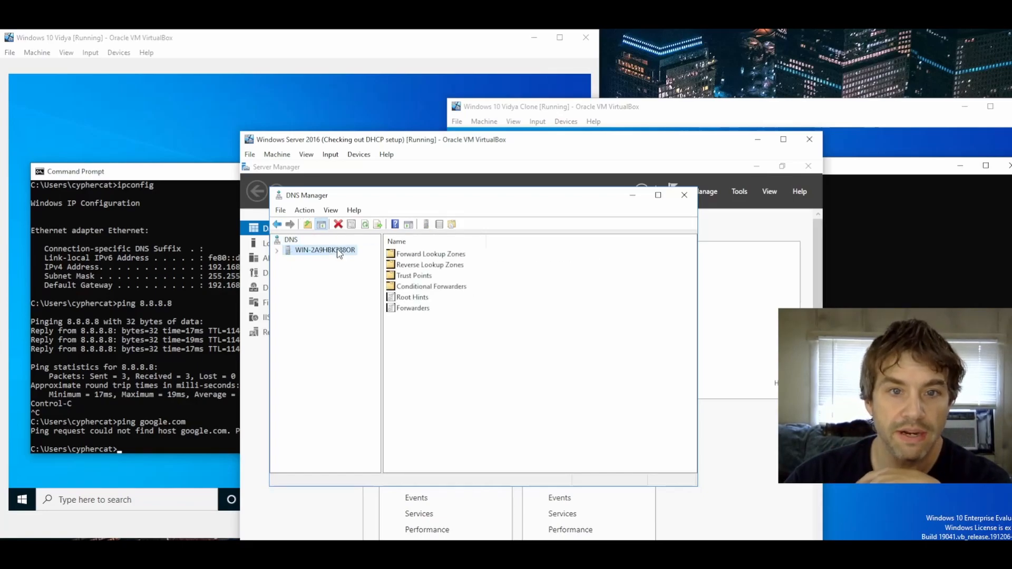
pyautogui.rightClick(340, 251)
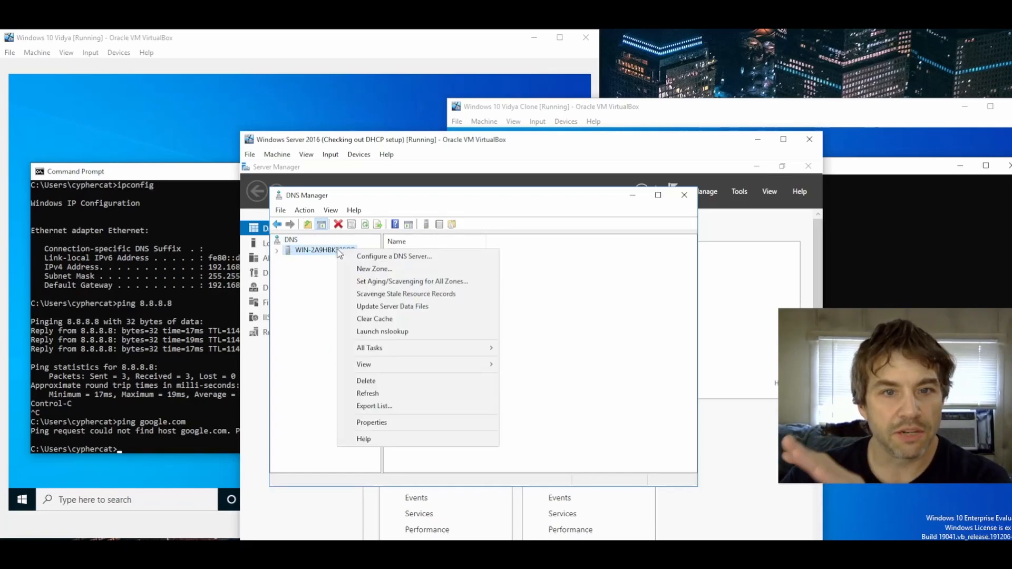
pyautogui.click(368, 258)
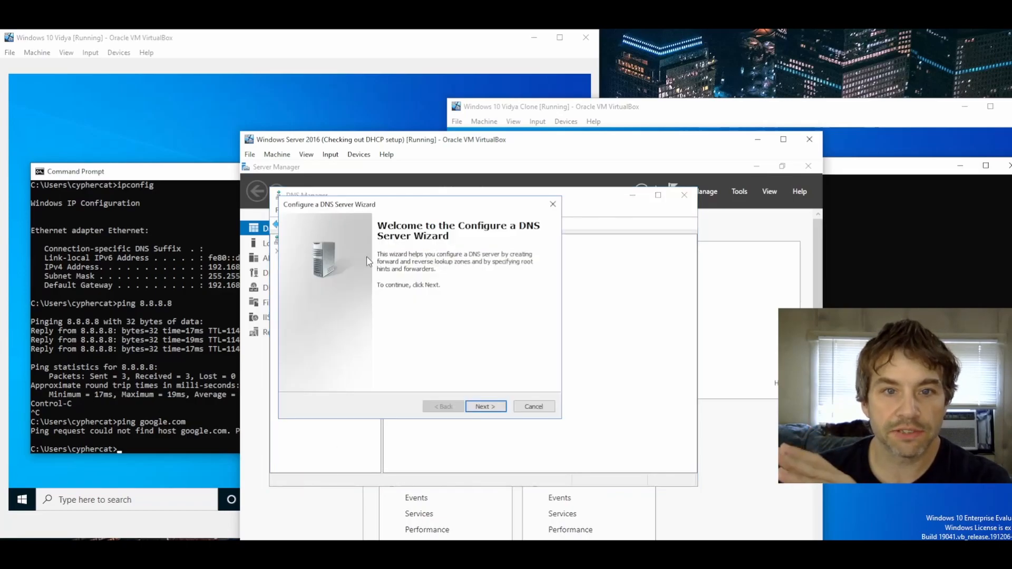
pyautogui.click(486, 407)
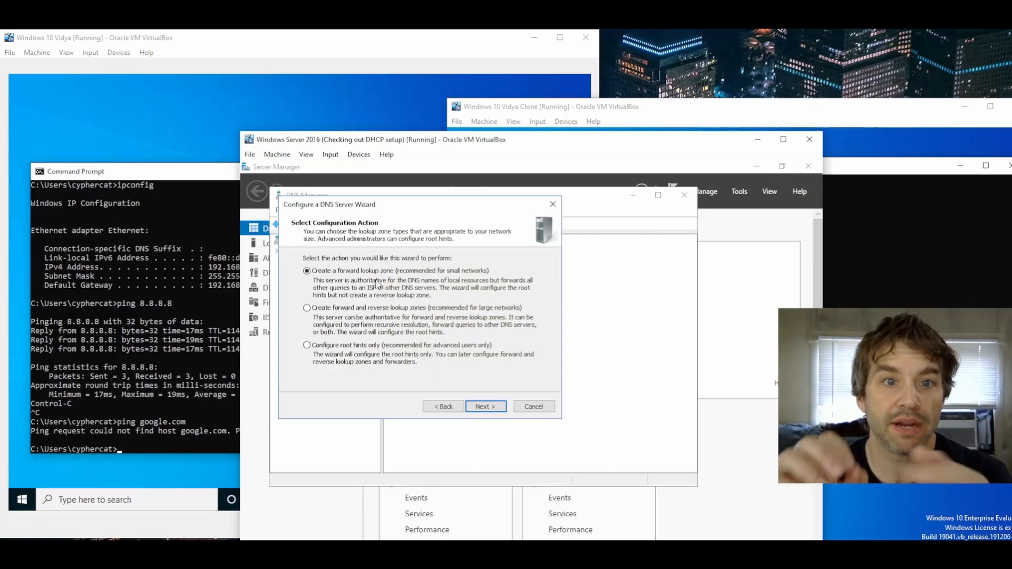
# Create a forward lookup zone named local with 8.8.8.8 as its master server.
pyautogui.click(481, 407)
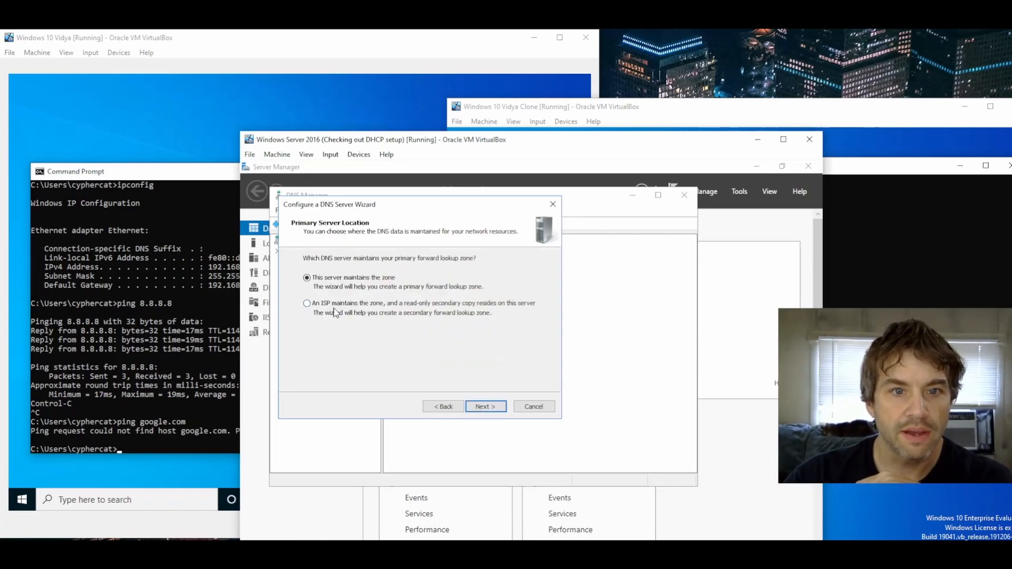
pyautogui.click(484, 407)
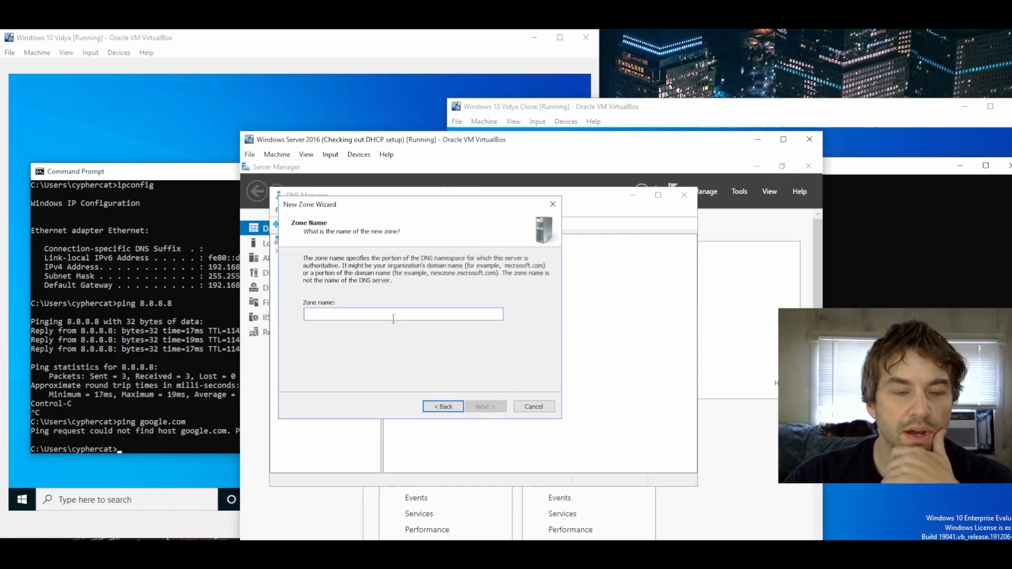
pyautogui.write('local')
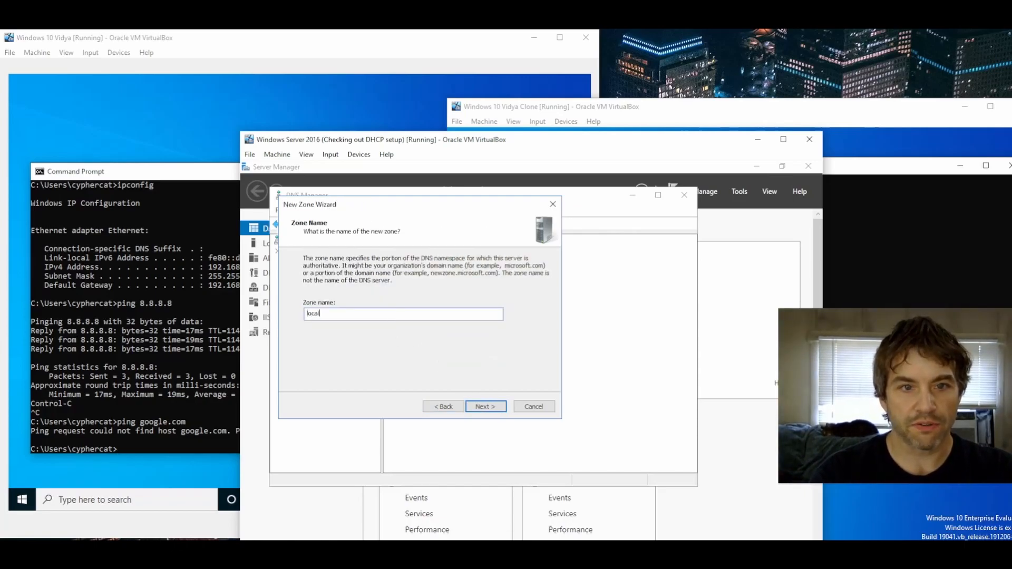
pyautogui.click(482, 409)
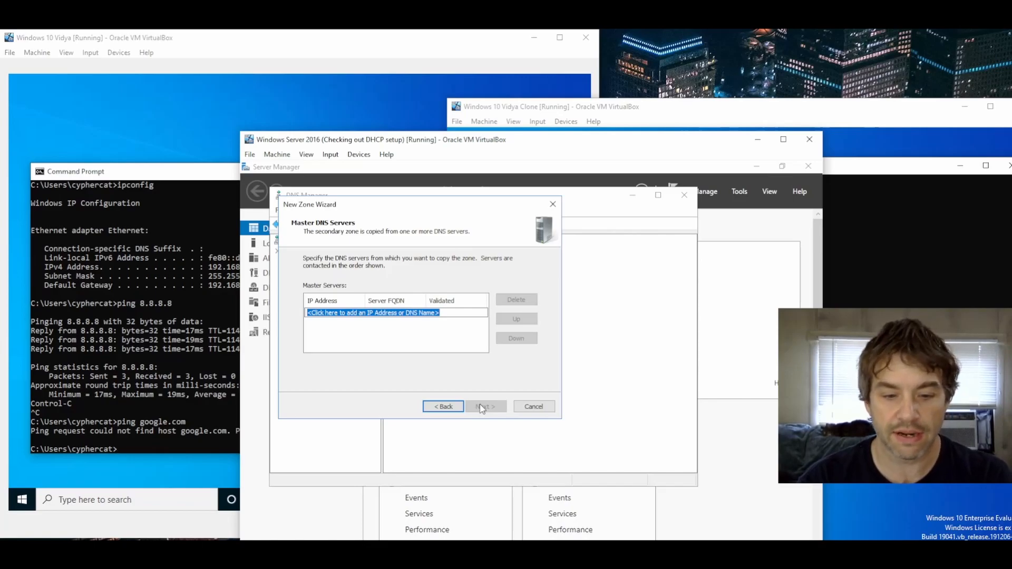
pyautogui.write('8.8.8.8')
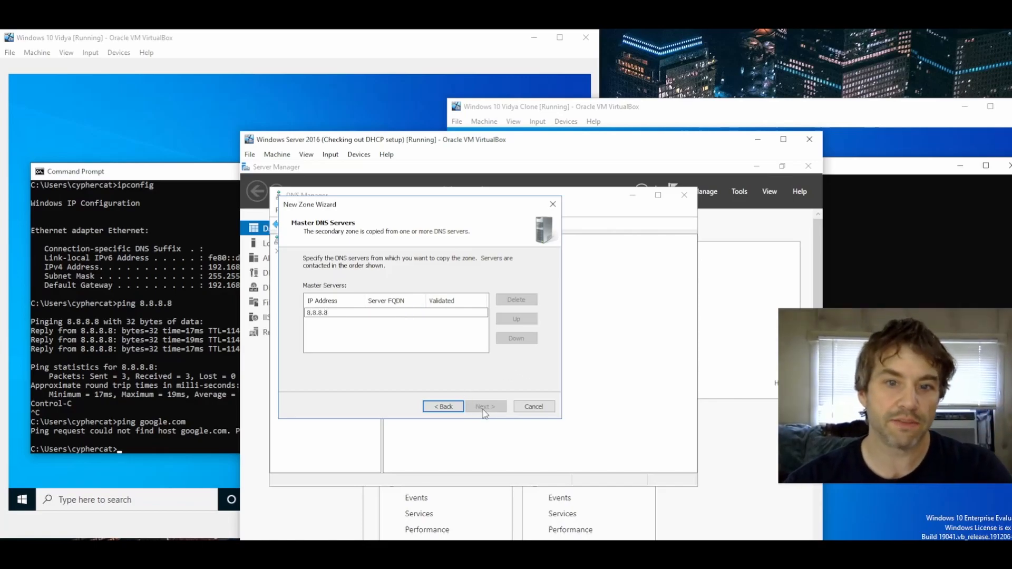
pyautogui.press('Return')
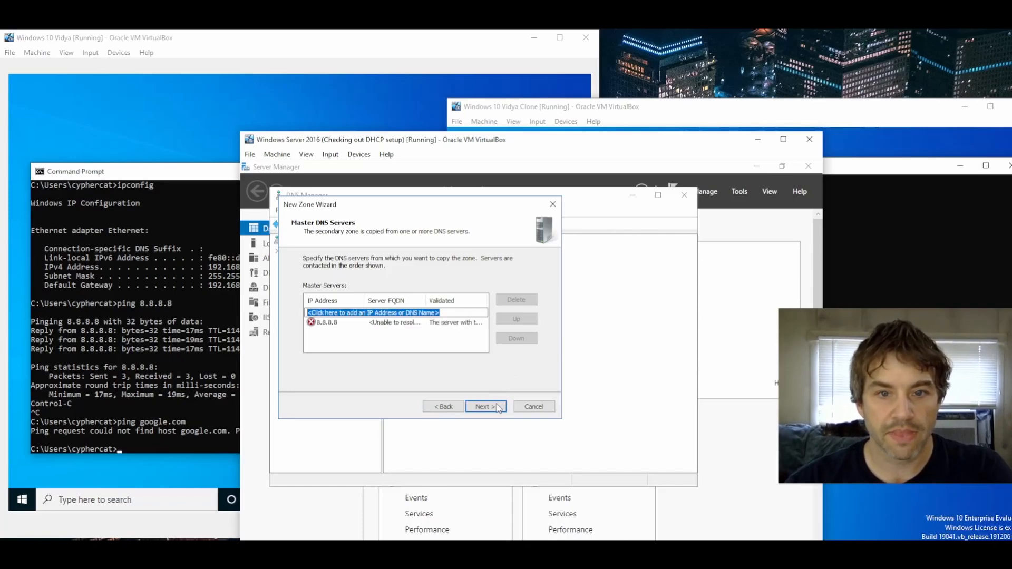
pyautogui.click(486, 406)
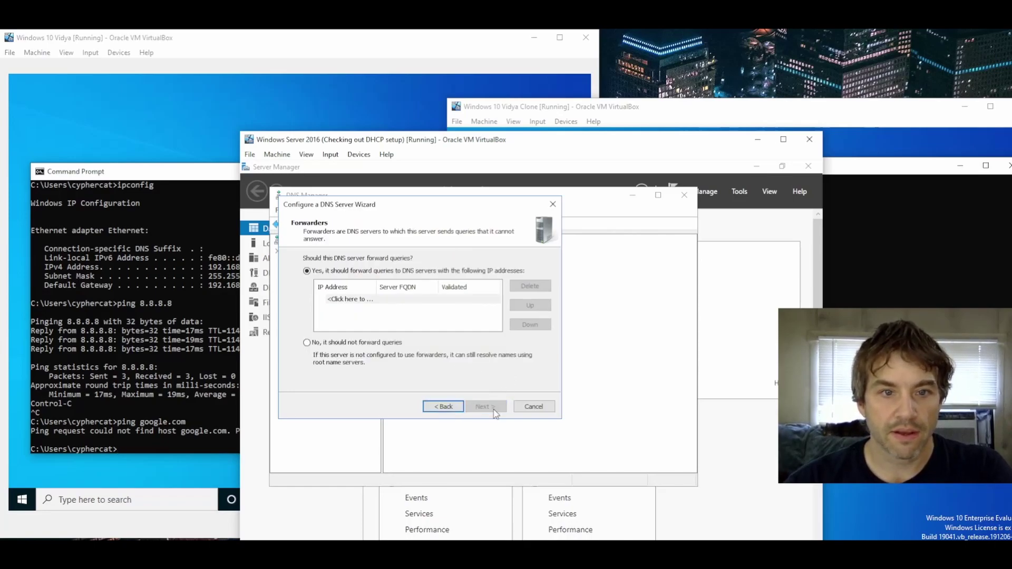
# Add 8.8.8.8 as the forwarder and finish the DNS configuration.
pyautogui.click(364, 301)
pyautogui.write('8')
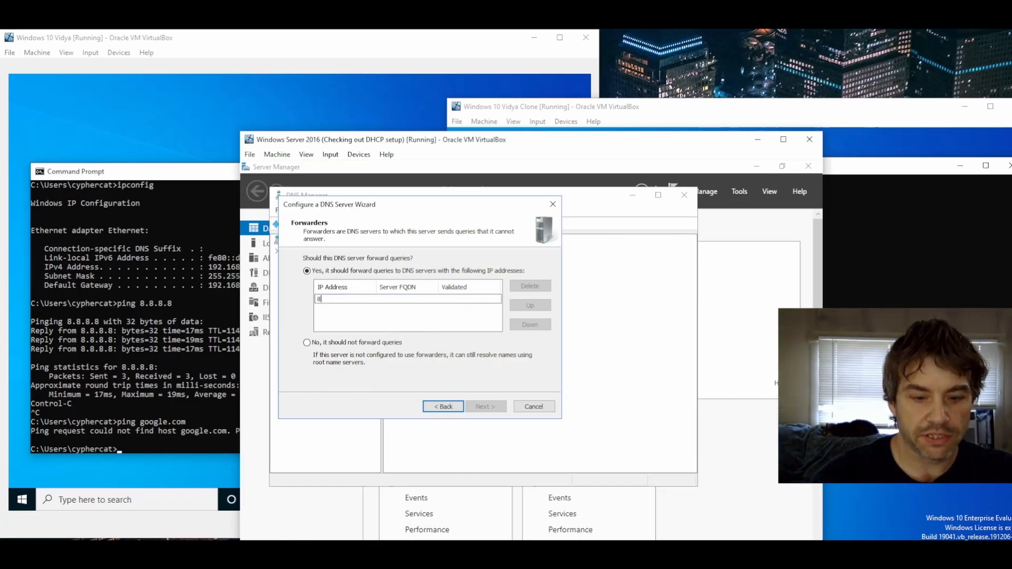
pyautogui.write('.8.8')
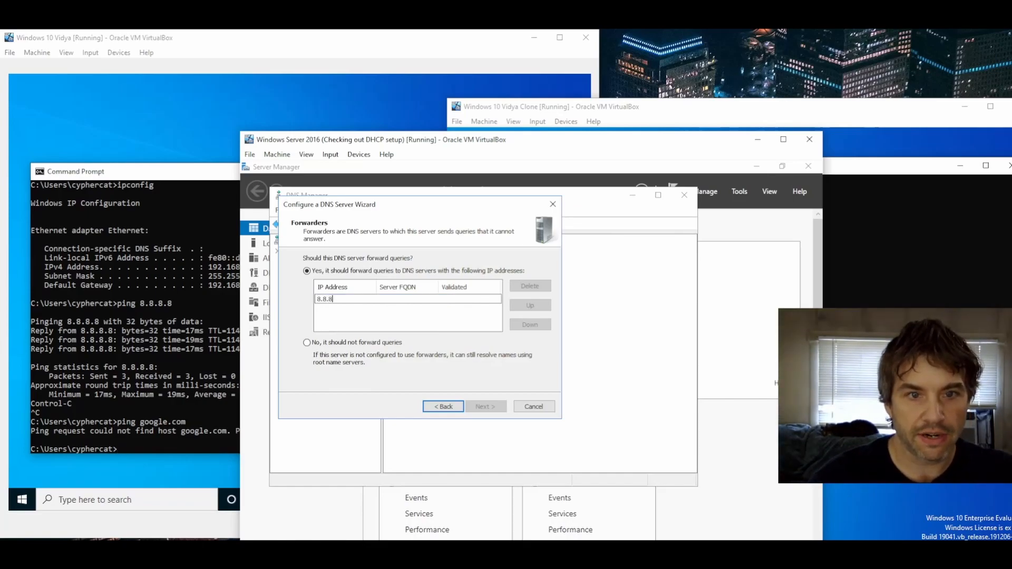
pyautogui.write('.8')
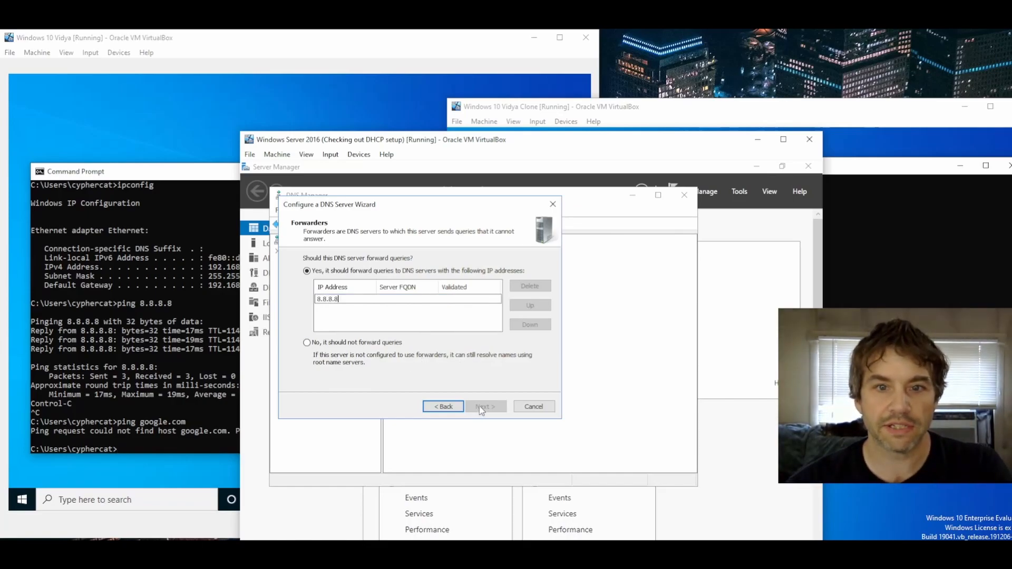
pyautogui.press('Return')
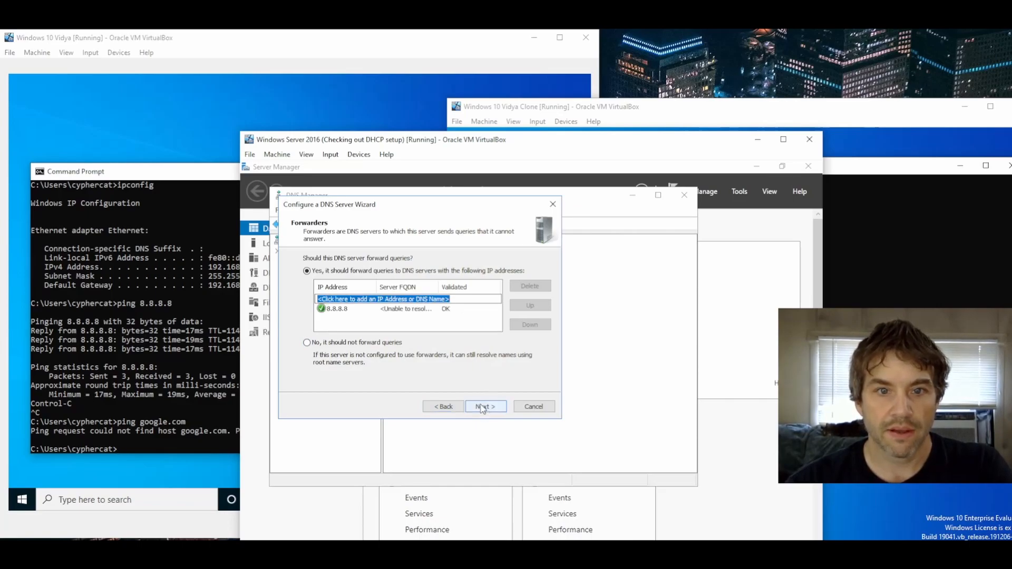
pyautogui.click(483, 408)
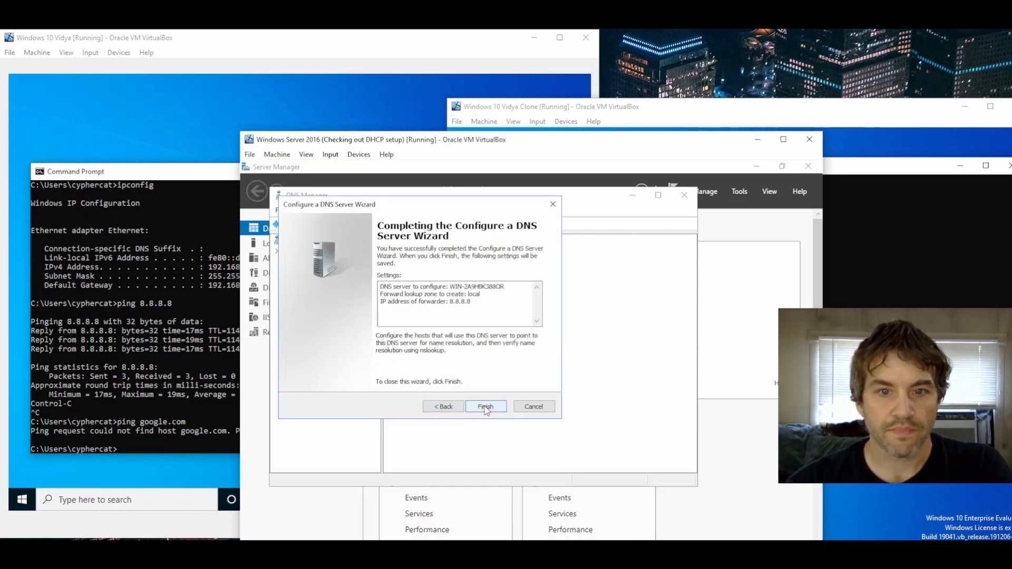
pyautogui.click(485, 407)
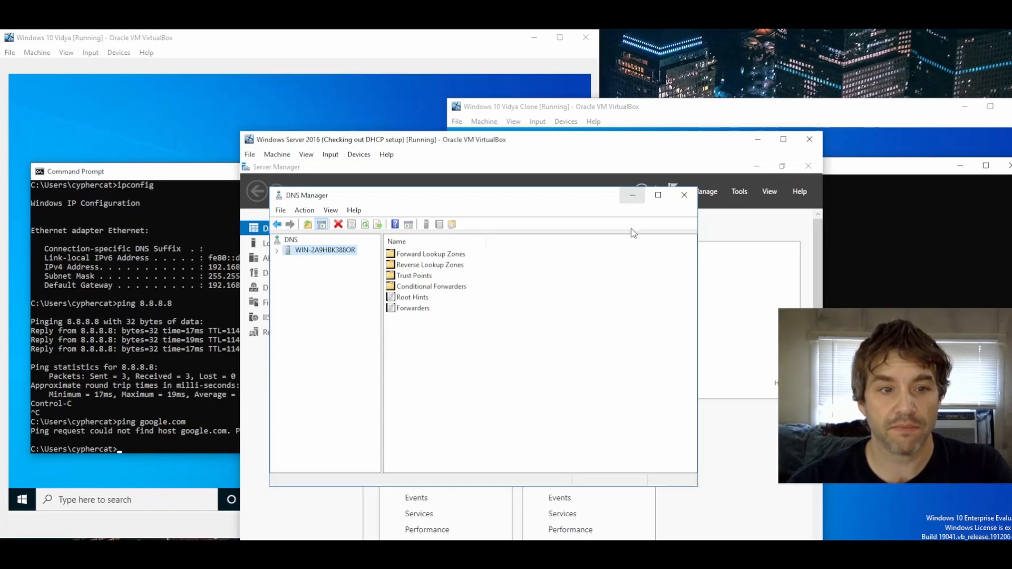
# Ping google.com from the first Windows 10 machine's Command Prompt and get replies.
pyautogui.click(188, 430)
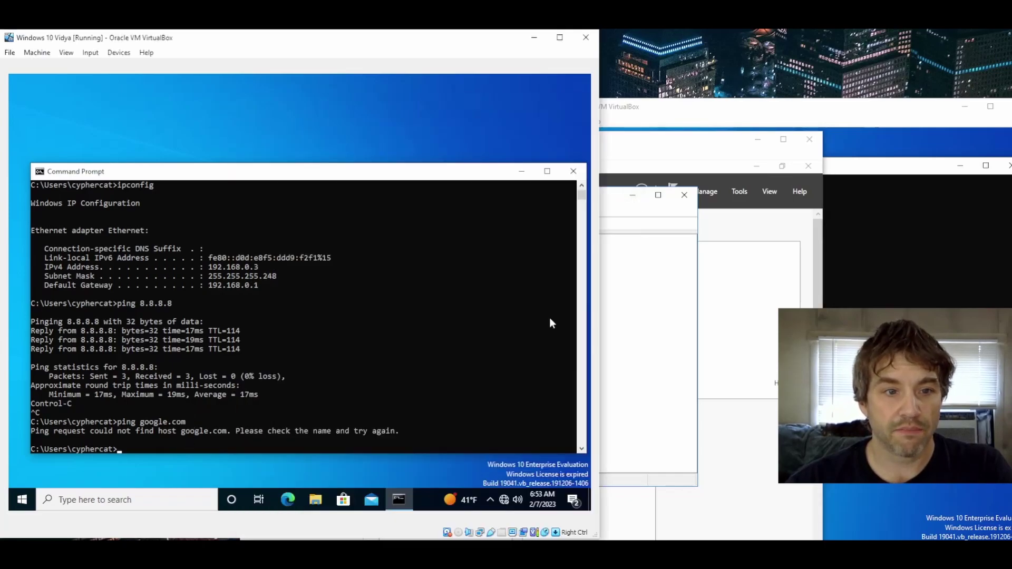
pyautogui.click(178, 428)
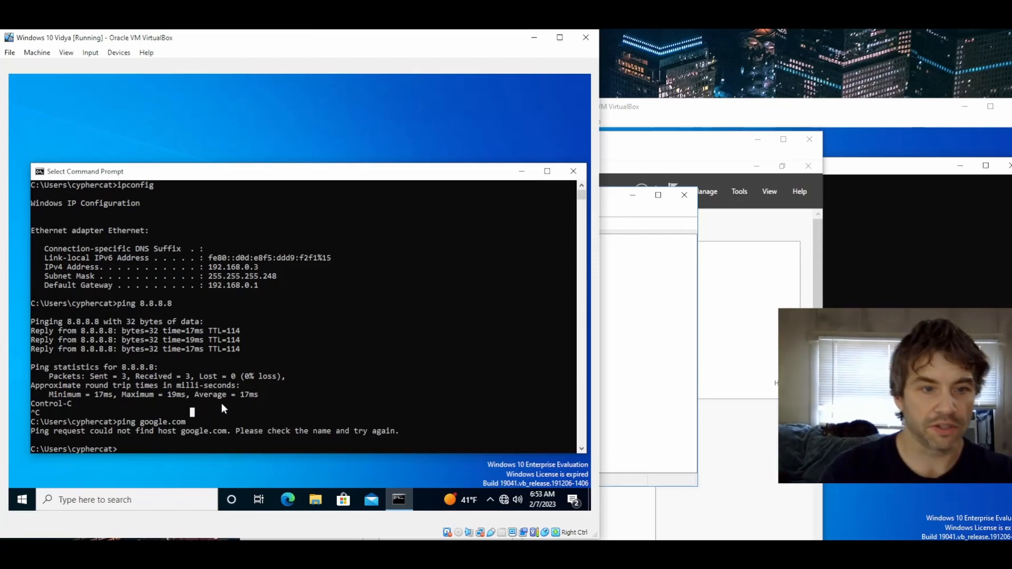
pyautogui.write('ping google.com')
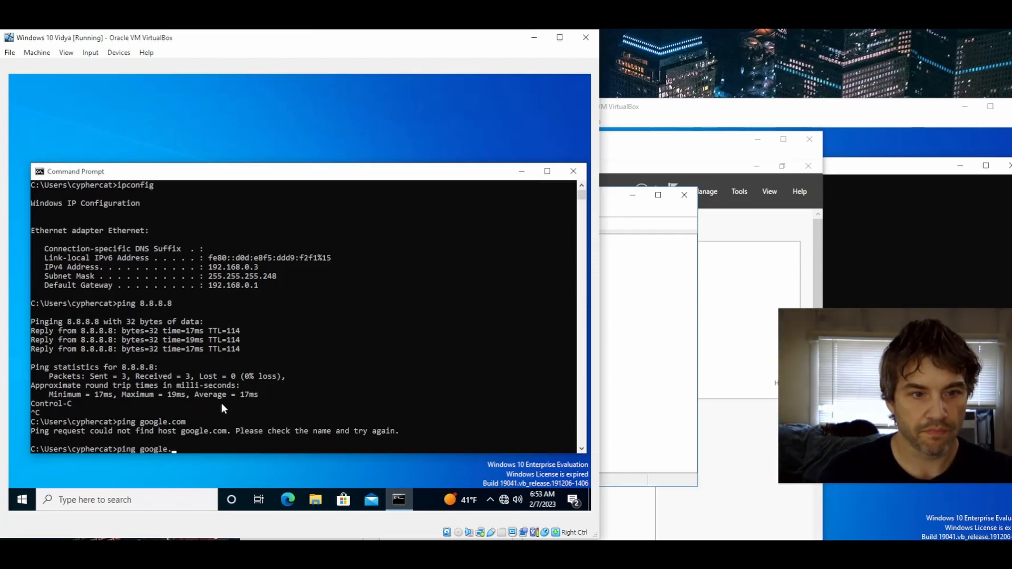
pyautogui.press('Return')
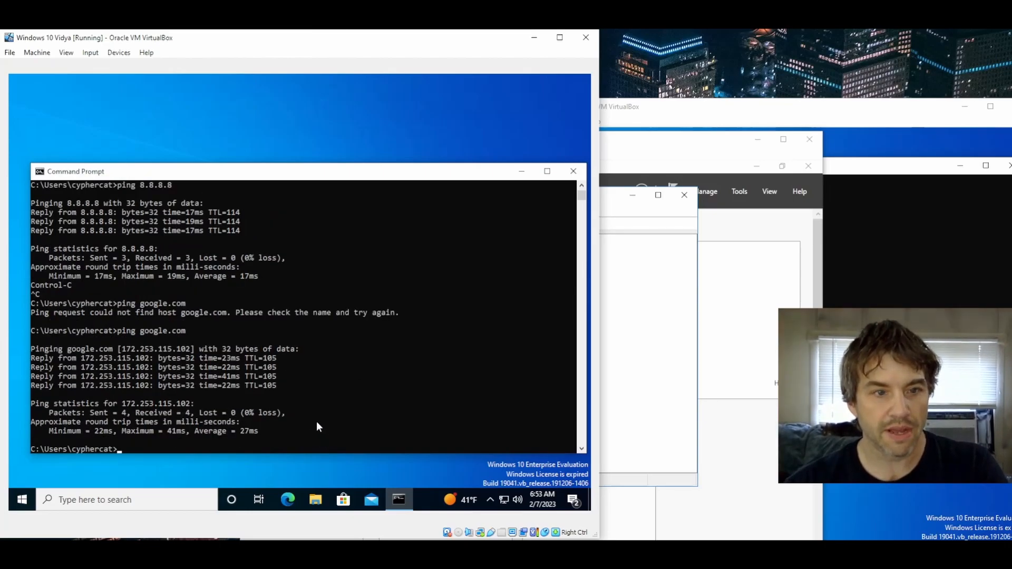
pyautogui.press('Return')
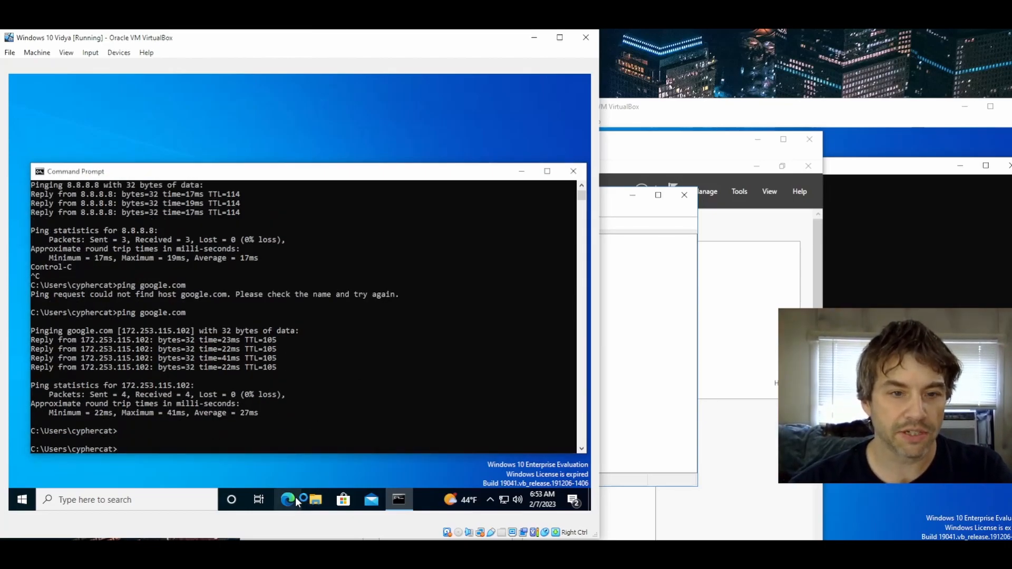
# Load google.com in Edge and dismiss the Restore pages notice.
pyautogui.click(295, 498)
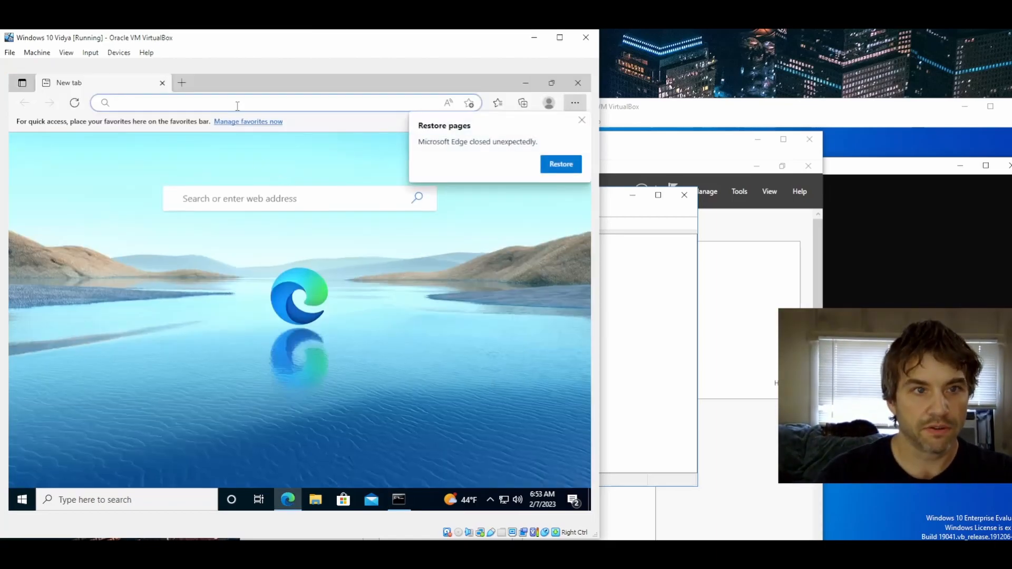
pyautogui.write('google.com')
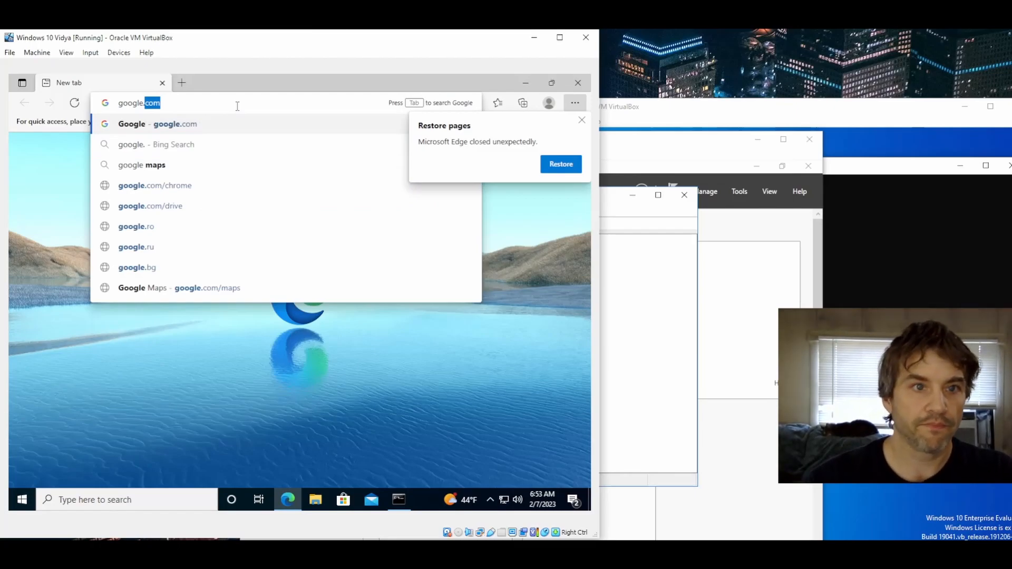
pyautogui.press('Return')
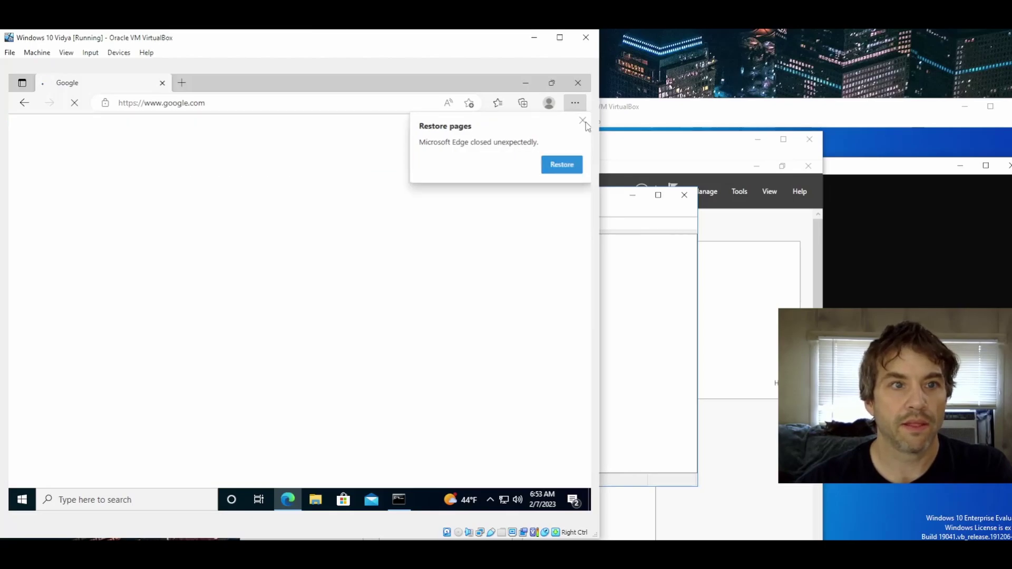
pyautogui.click(583, 123)
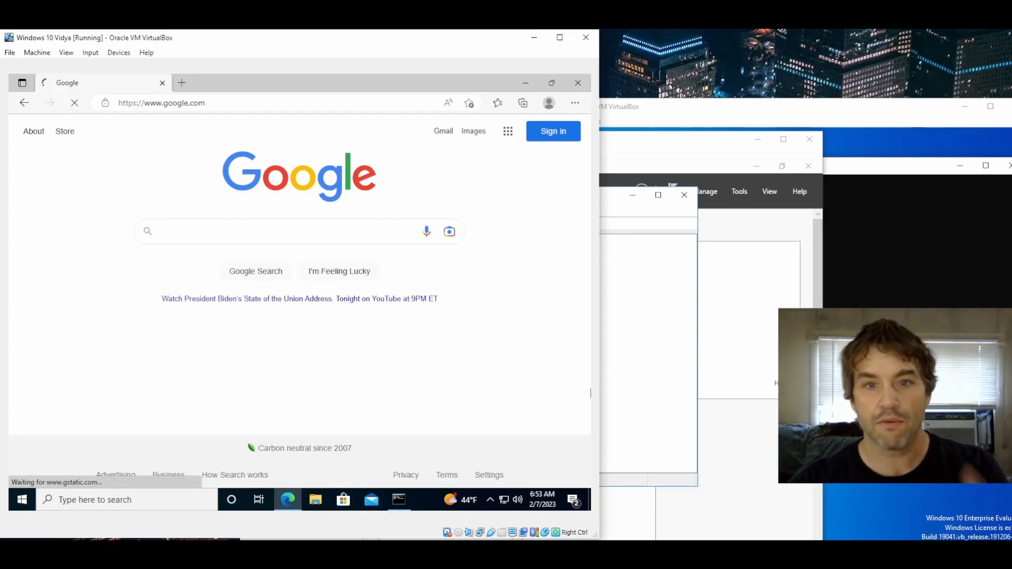
# Ping google.com from the Windows 10 Vidya Clone's Command Prompt and get all four replies.
pyautogui.hotkey('alt', 'Tab')
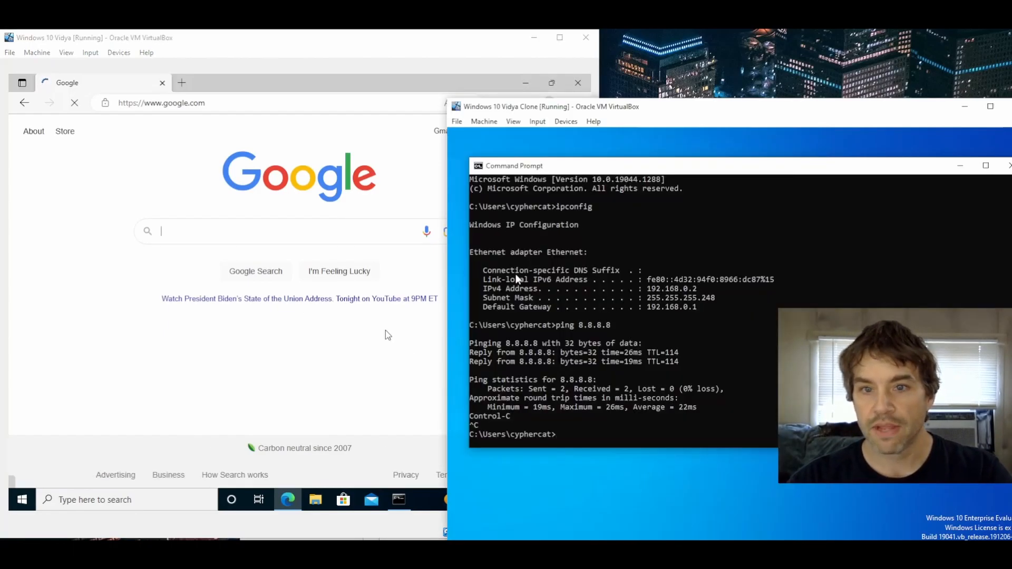
pyautogui.click(767, 429)
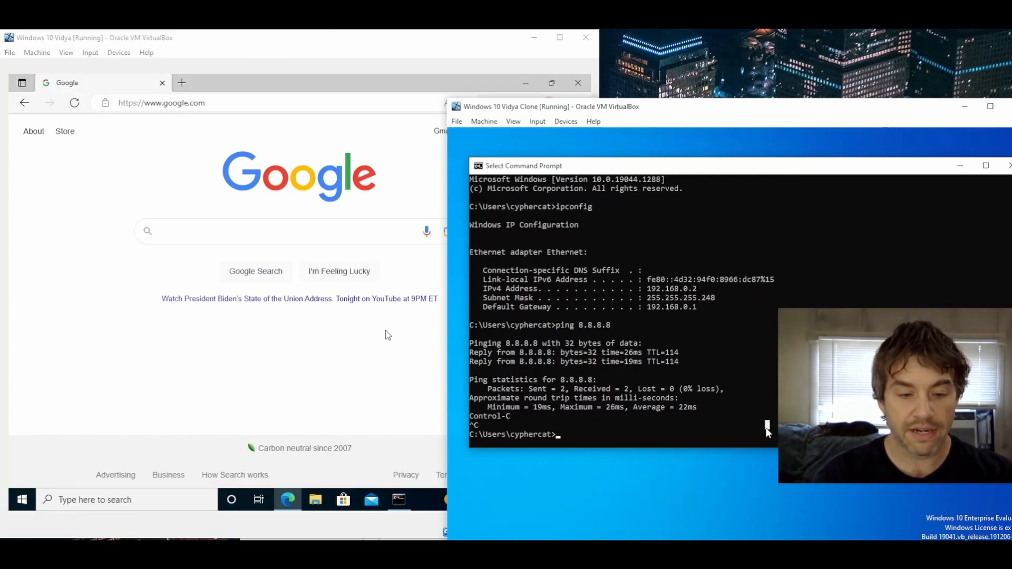
pyautogui.write('ping google.com')
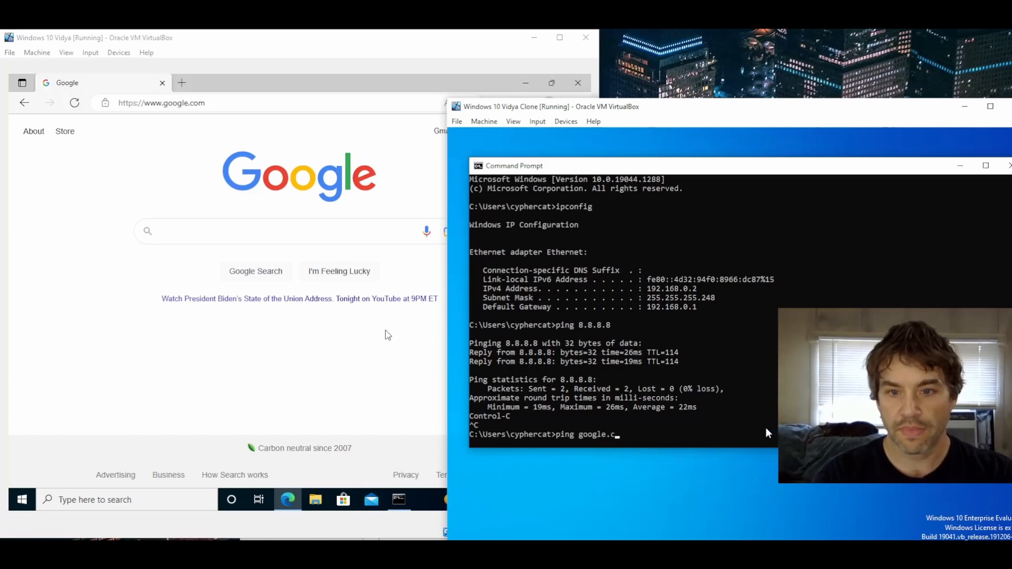
pyautogui.press('Return')
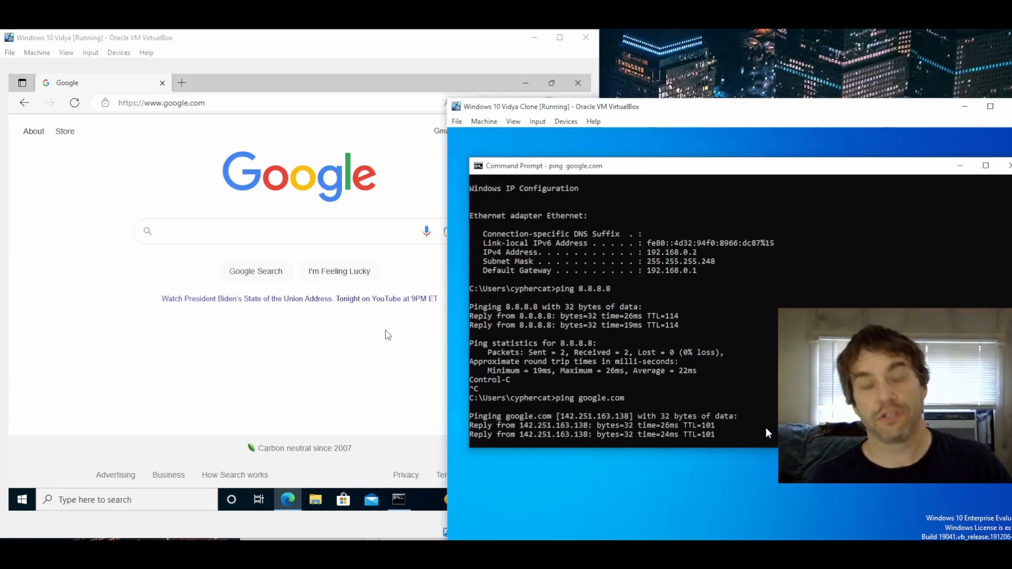